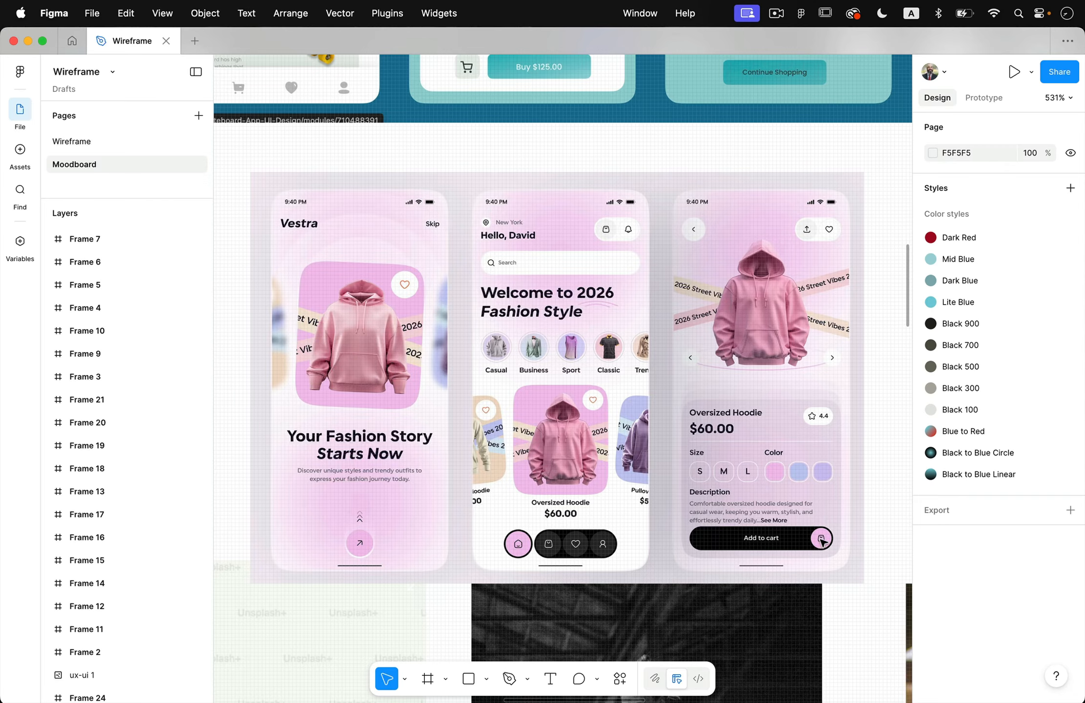
Step: Examine the skateboard shop app mockups and the Vestra fashion app screens on the moodboard, comparing their typography and layout
scroll(731, 442, "up", 5)
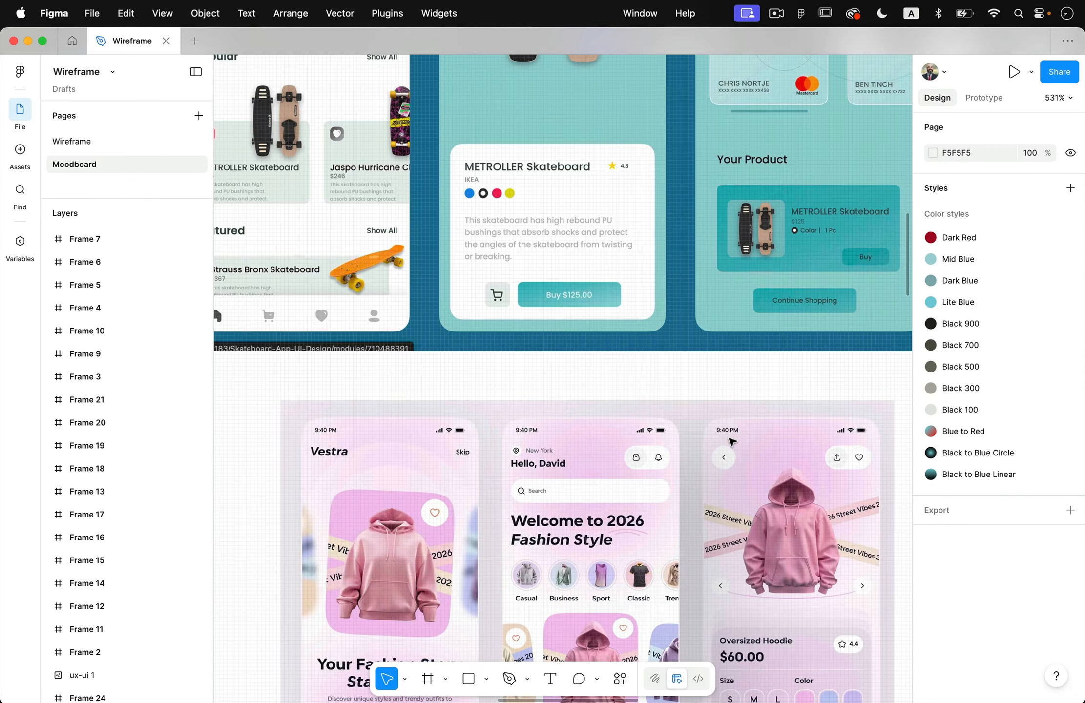
scroll(732, 442, "up", 6)
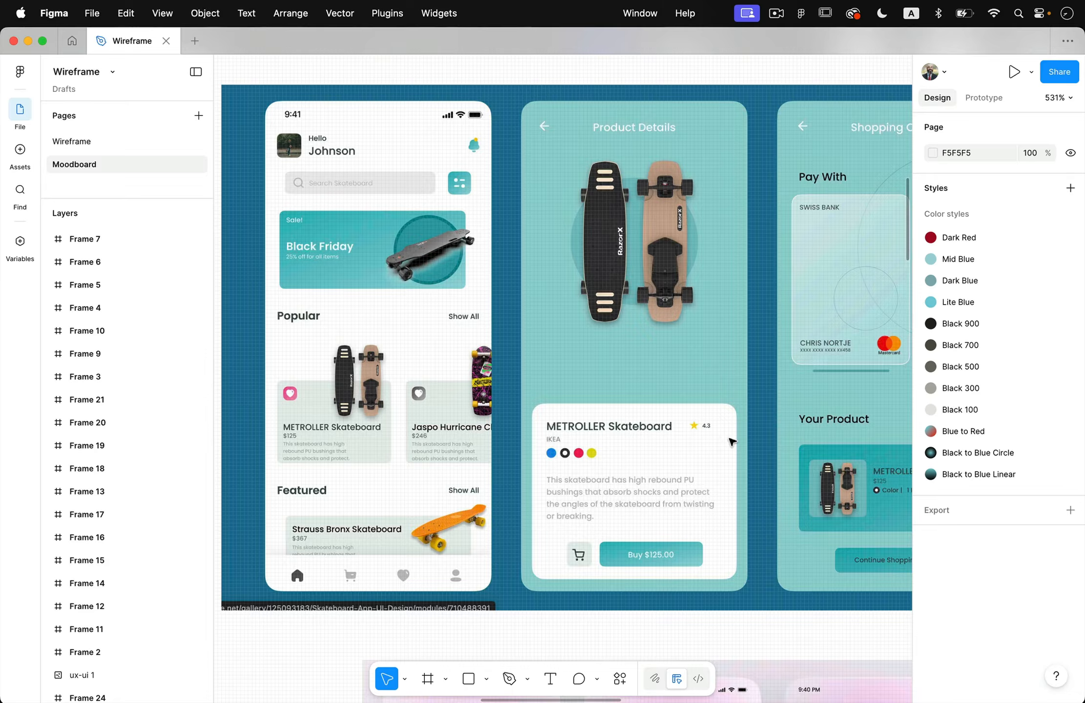
scroll(732, 442, "up", 3)
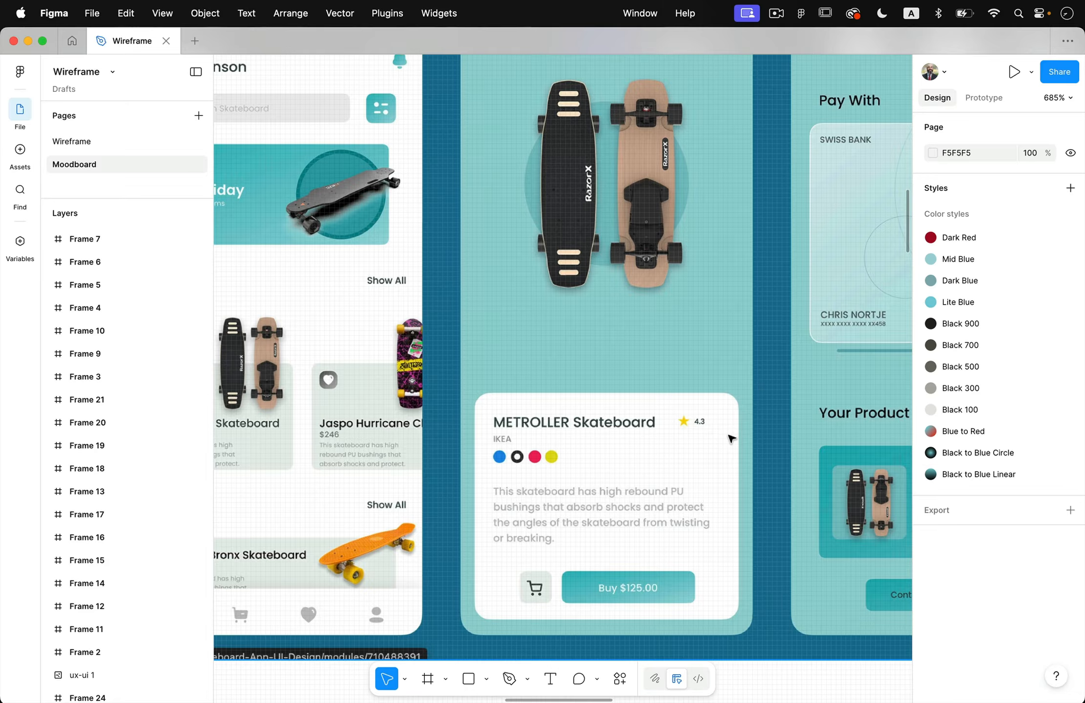
scroll(731, 438, "left", 1)
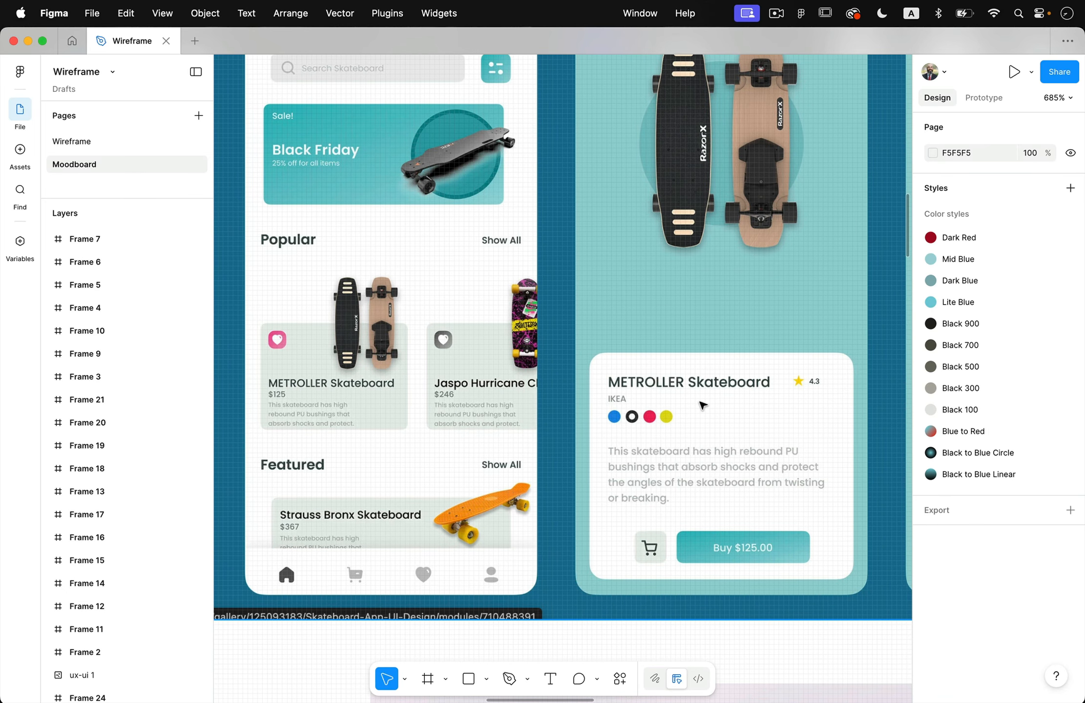
scroll(700, 393, "up", 2)
scroll(700, 391, "down", 3)
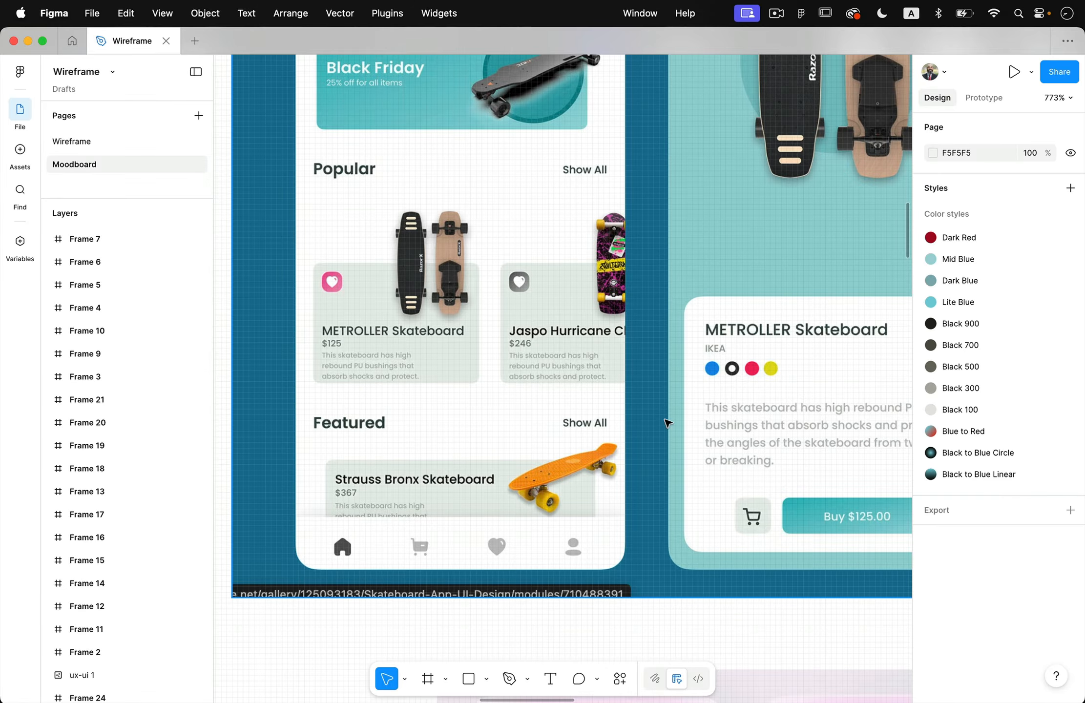
scroll(767, 456, "right", 5)
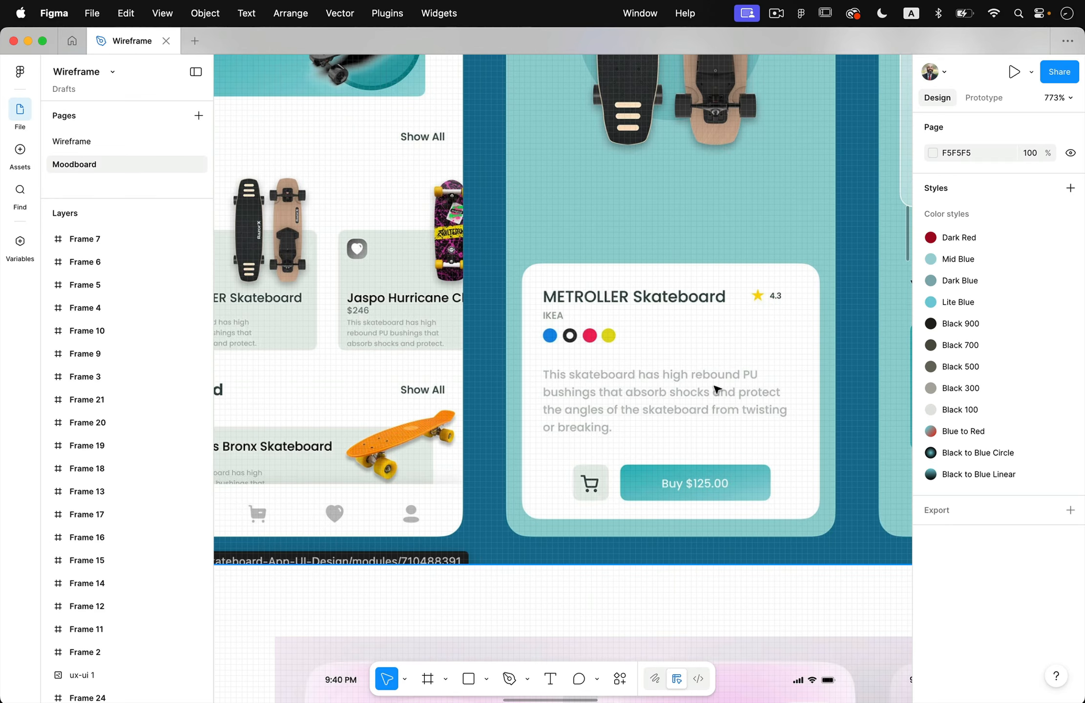
scroll(716, 389, "down", 3)
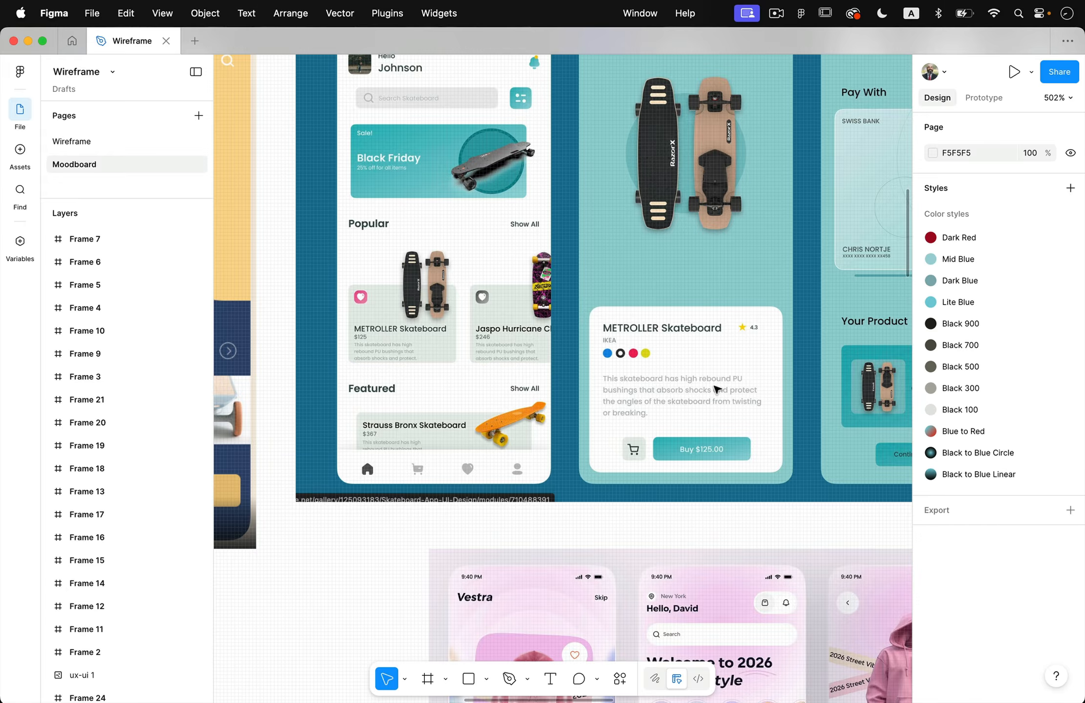
scroll(715, 389, "down", 10)
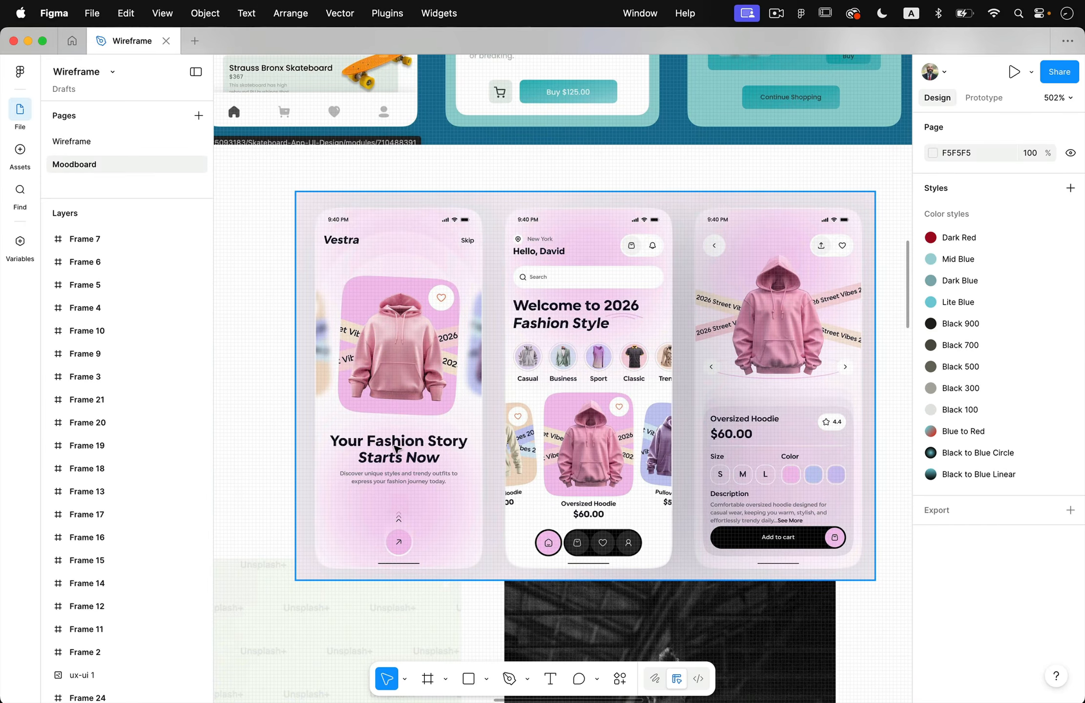
Step: Examine the United Skates section, the shirt shop cart and checkout screens, and the Speed Demons skateboard product page
scroll(728, 445, "right", 10)
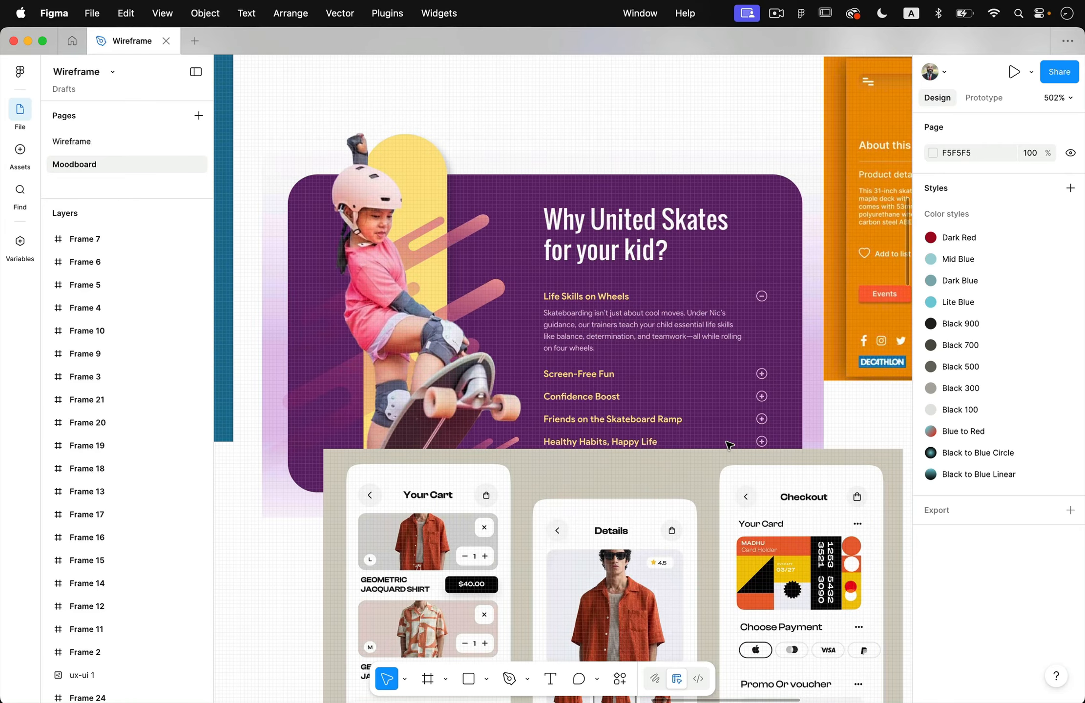
scroll(730, 446, "down", 1)
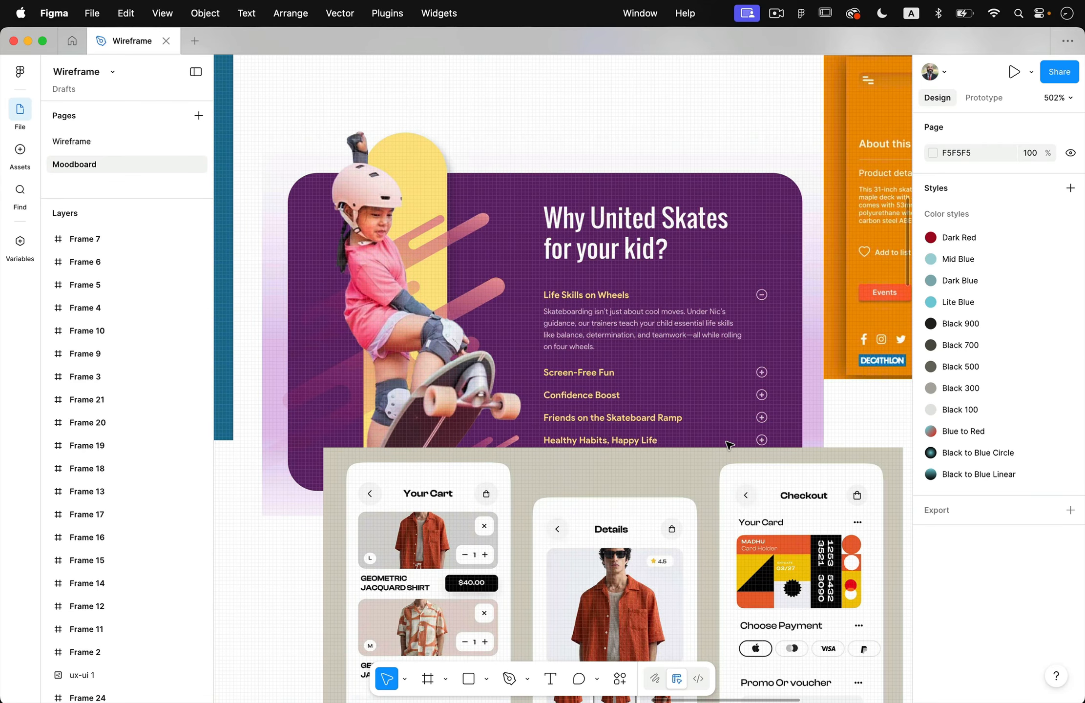
scroll(729, 445, "down", 5)
scroll(728, 444, "right", 3)
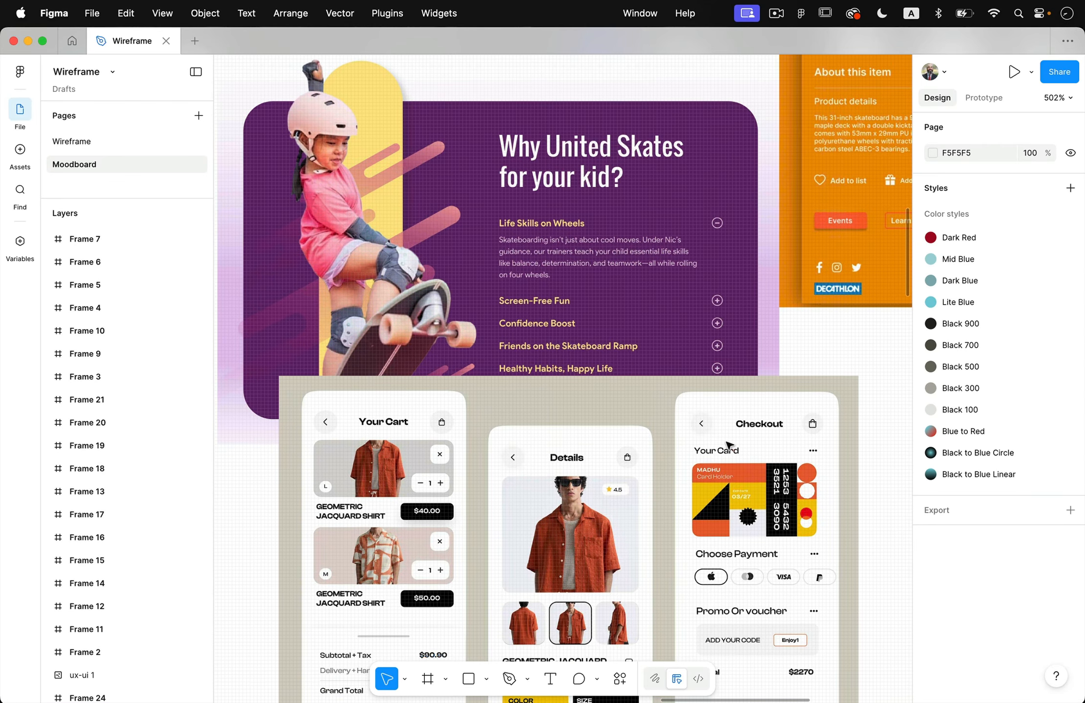
scroll(729, 446, "down", 4)
scroll(729, 445, "right", 2)
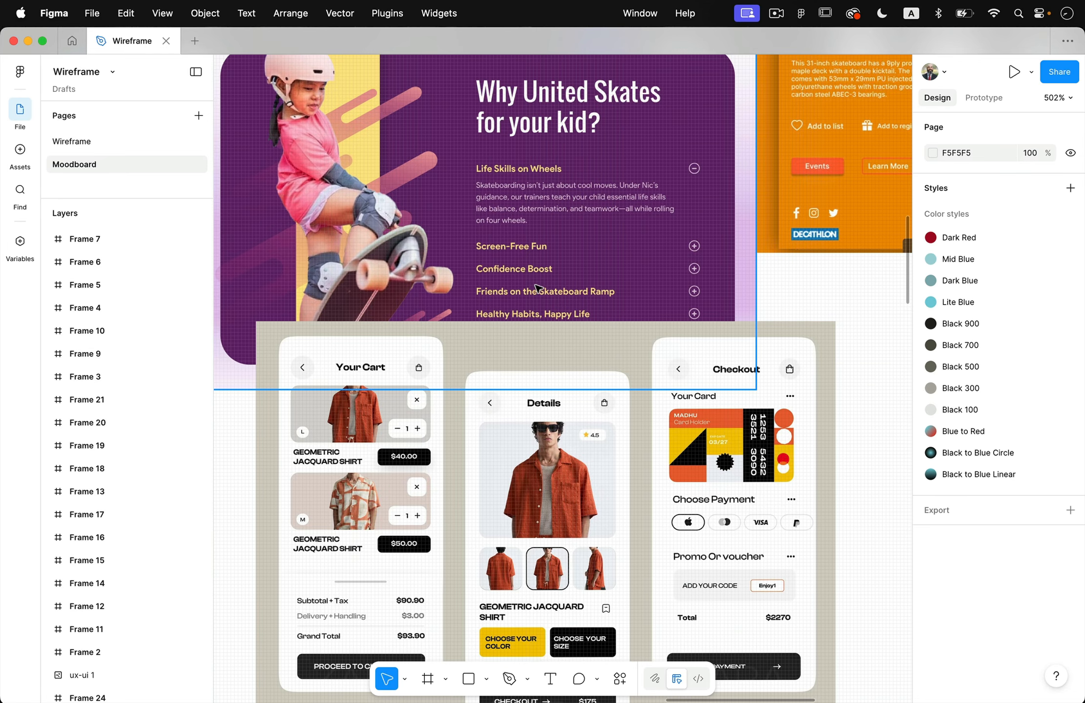
scroll(539, 289, "right", 8)
scroll(539, 289, "up", 3)
scroll(539, 289, "right", 8)
scroll(539, 289, "up", 4)
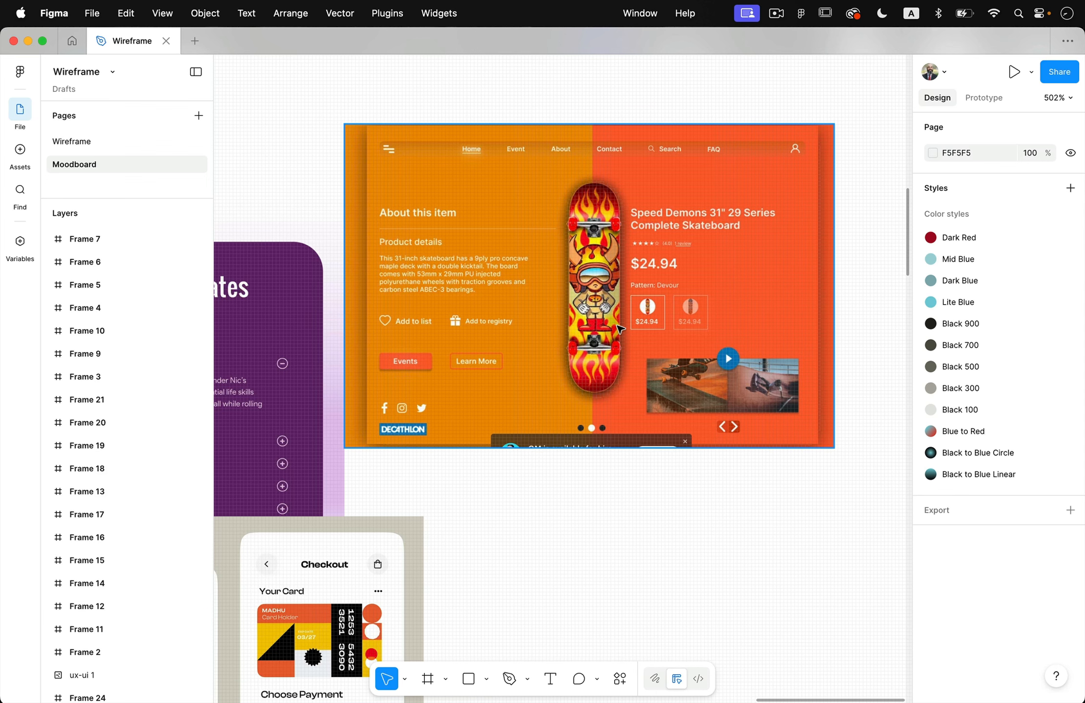
Step: Add a text layer reading "Heading" in the empty grey area beside the orange skateboard product page
scroll(620, 328, "right", 15)
scroll(619, 328, "down", 1)
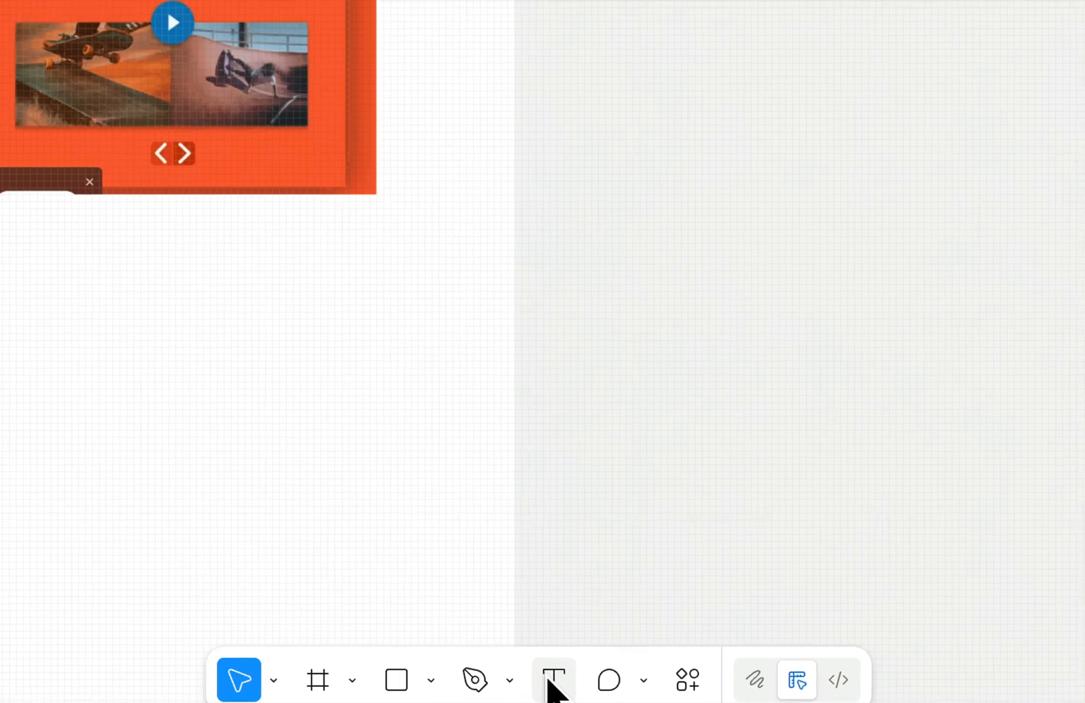
left_click(551, 679)
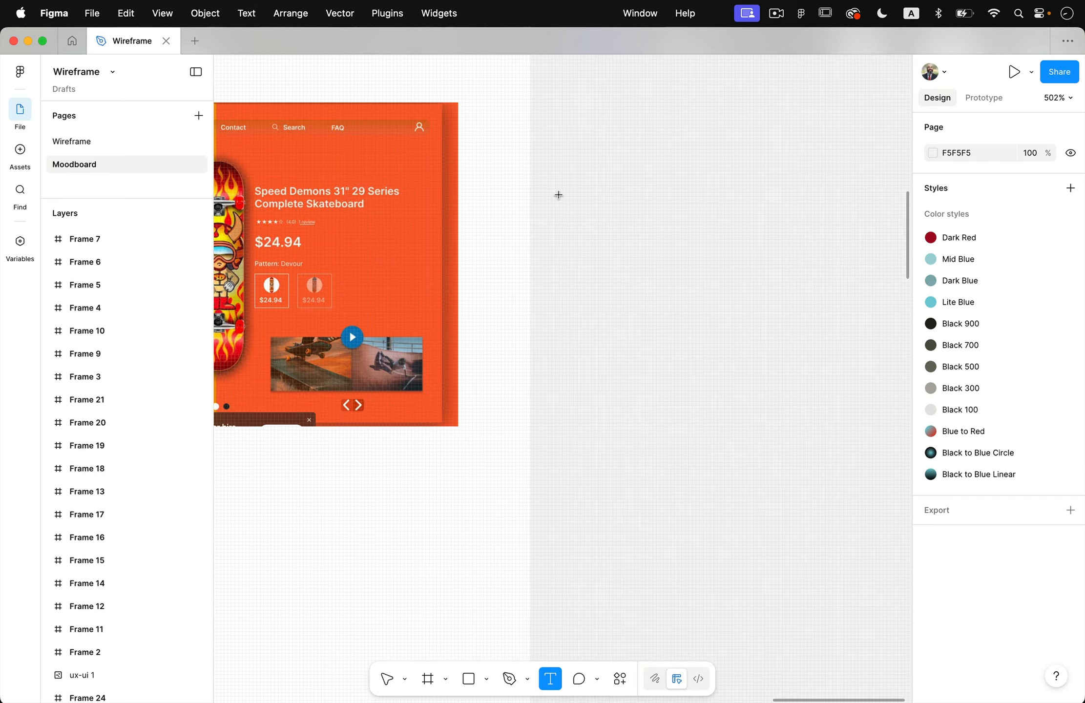
left_click(559, 195)
type("H")
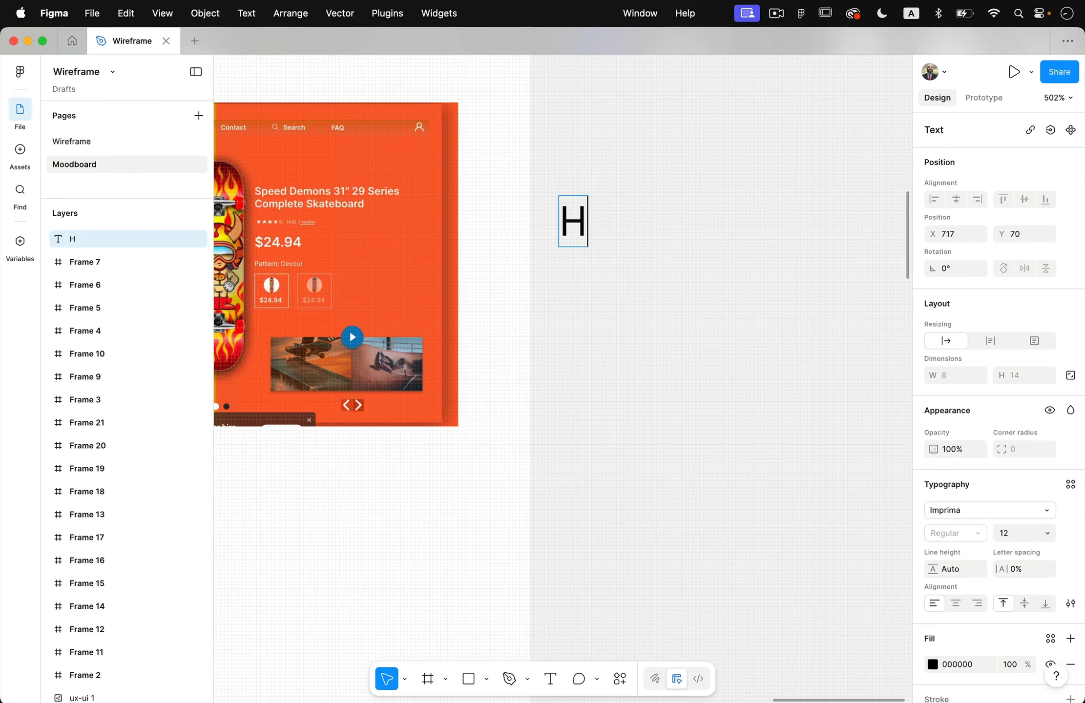
type("eadlin")
key("BackSpace")
key("BackSpace")
key("BackSpace")
type("i")
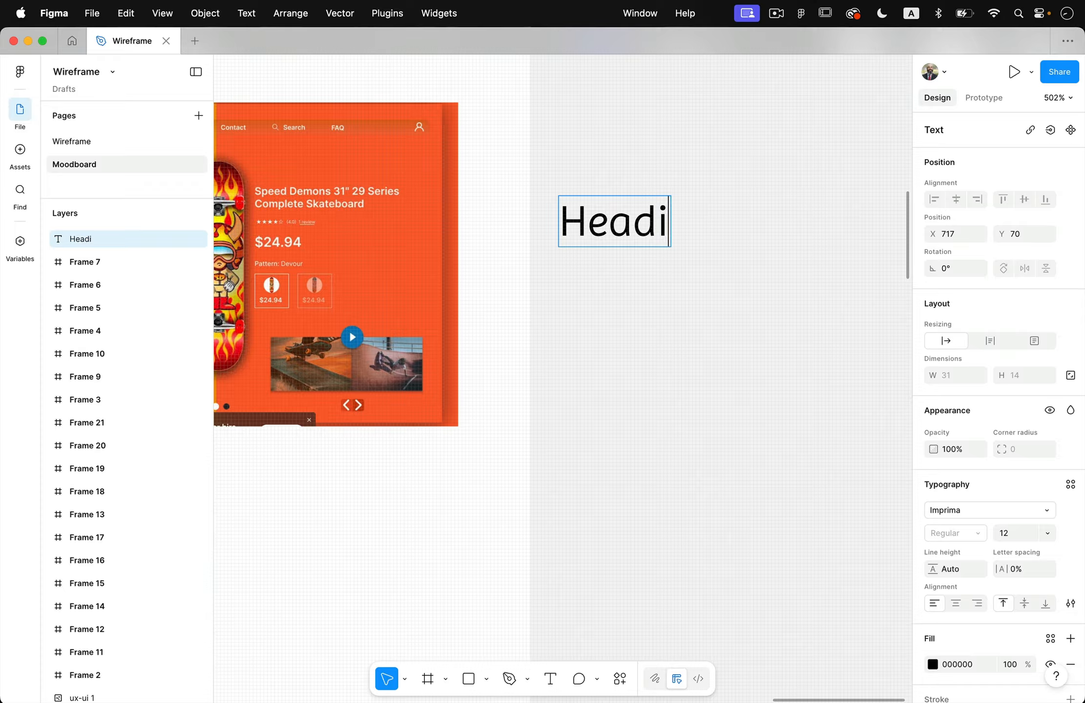
type("ng")
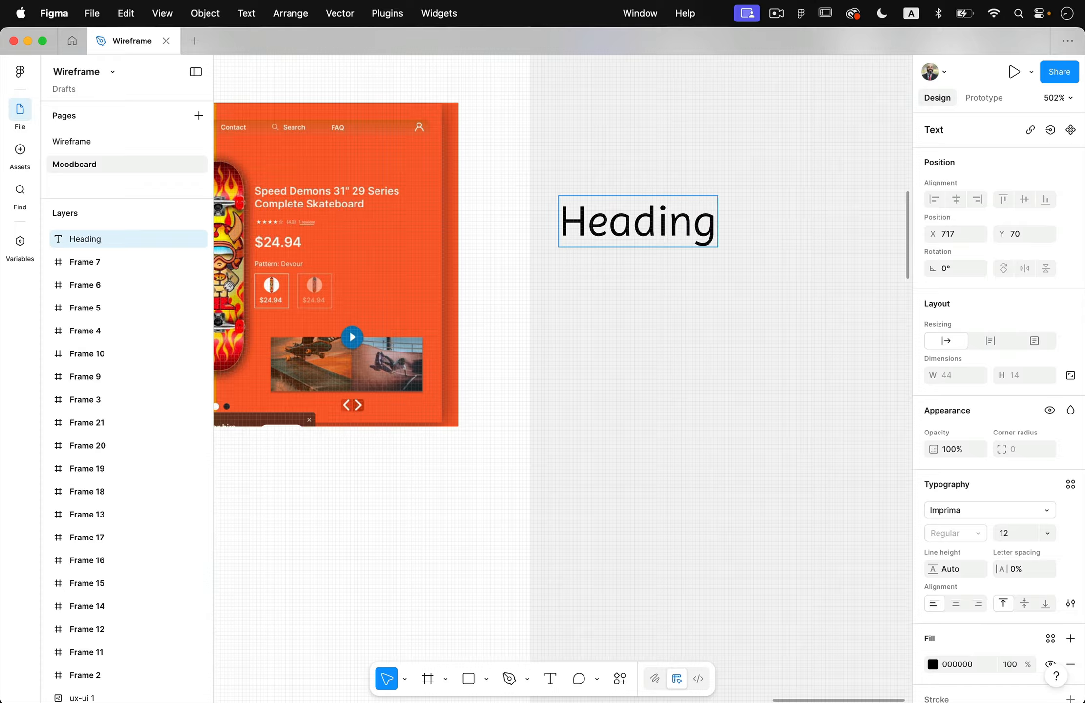
Step: Select all of the "Heading" text and open its font list
scroll(622, 266, "right", 3)
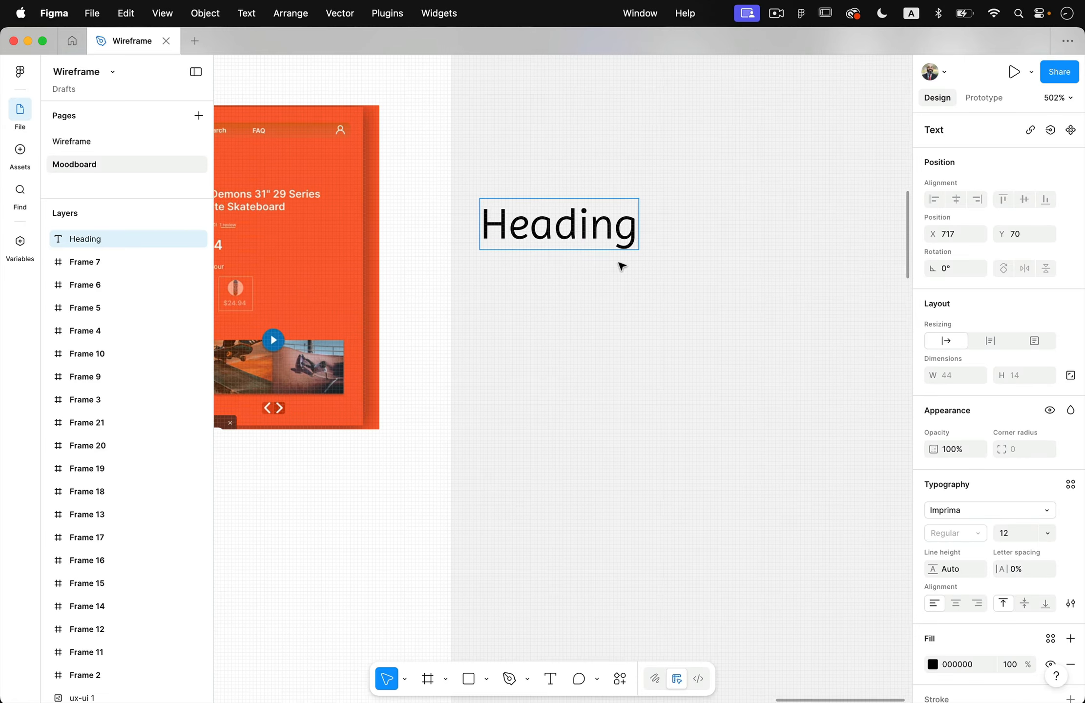
scroll(622, 266, "left", 6)
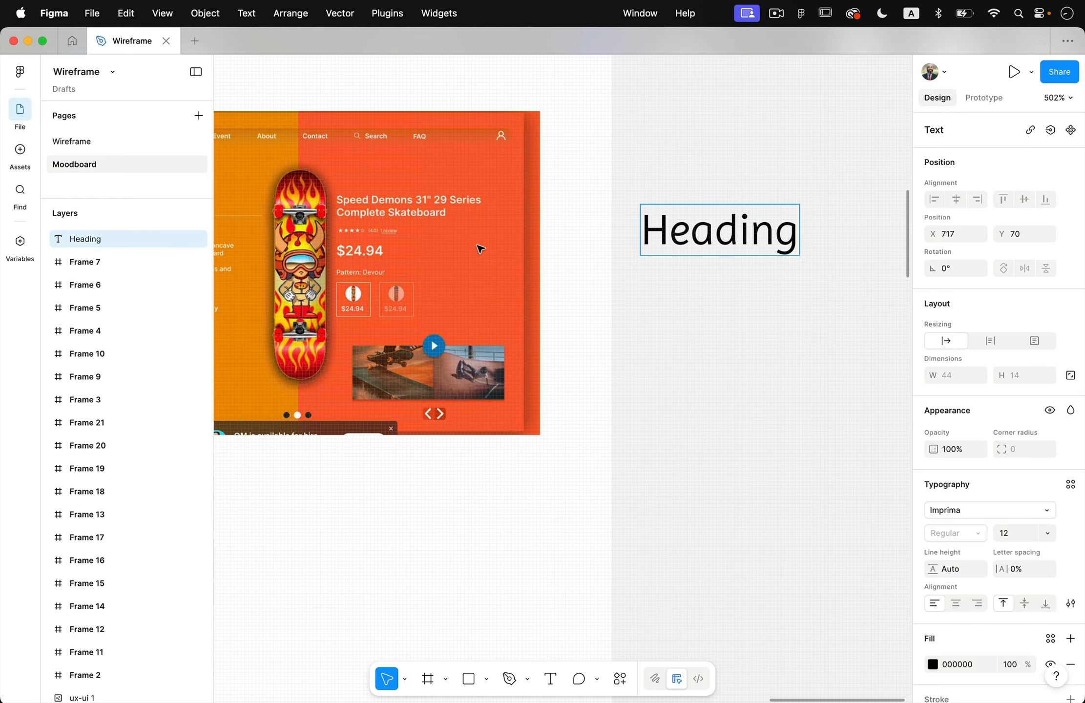
scroll(481, 249, "right", 7)
double_click(503, 228)
double_click(503, 229)
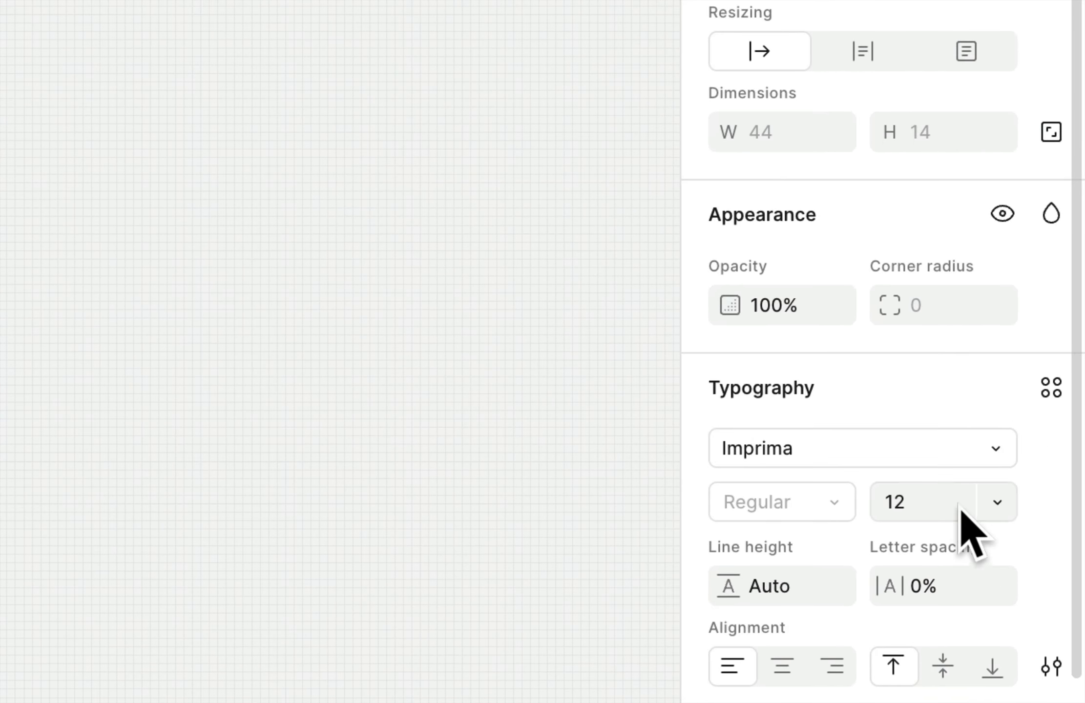
left_click(991, 446)
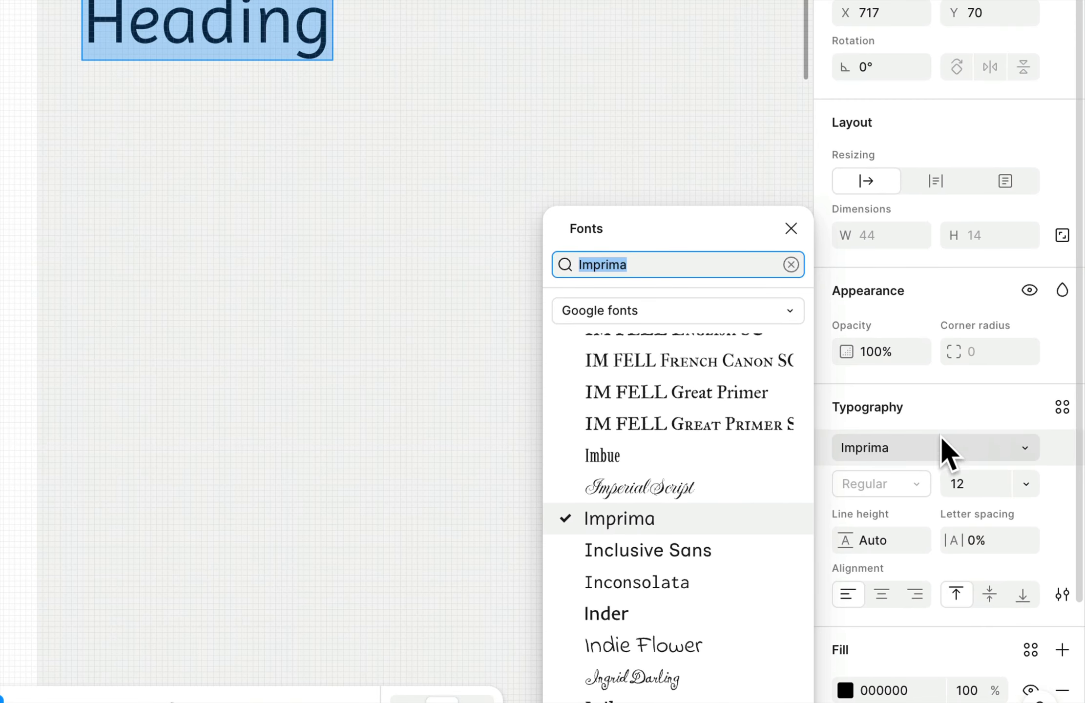
Step: Review the font source categories and browse the Google fonts for a heading typeface
left_click(789, 313)
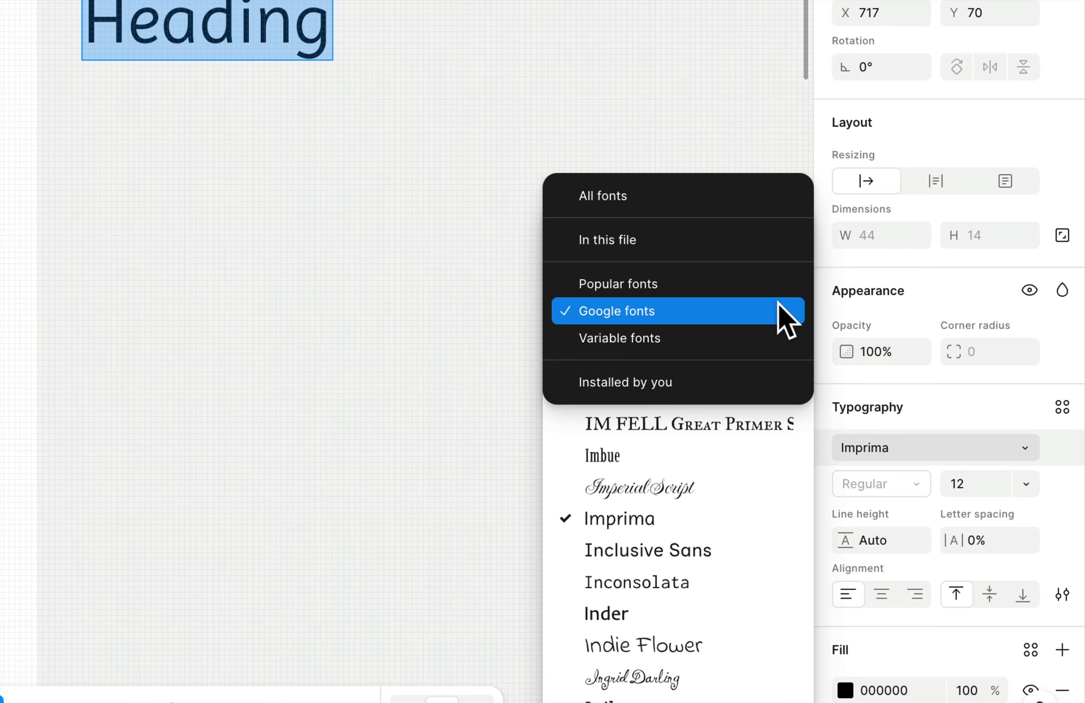
left_click(763, 445)
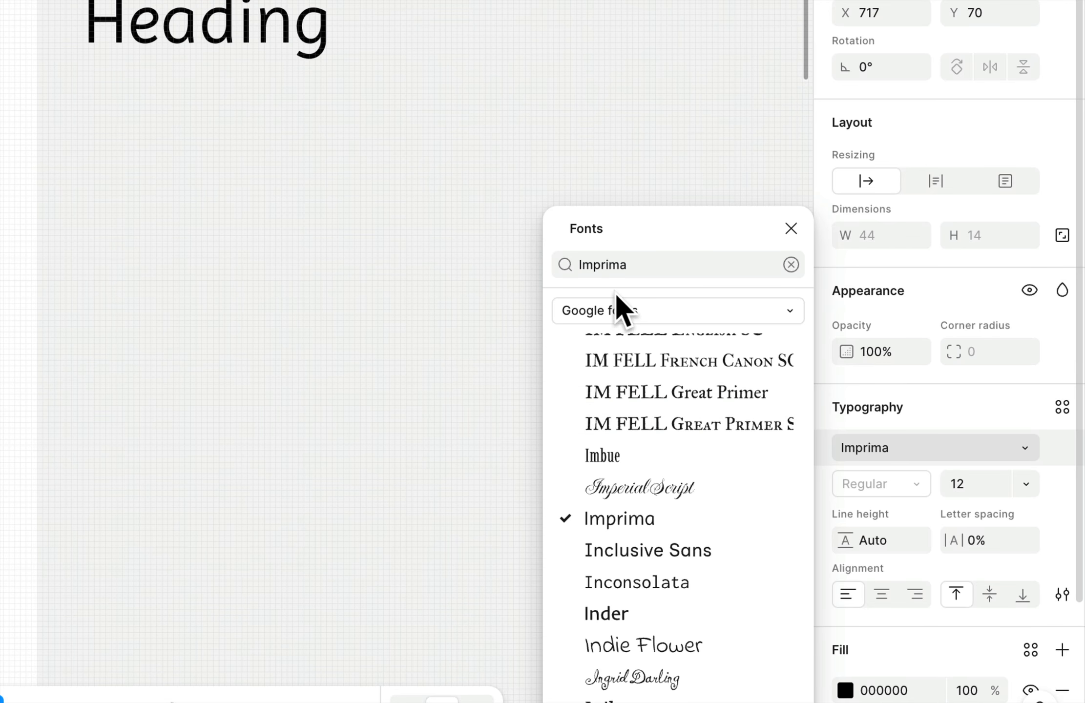
left_click(789, 311)
left_click(789, 310)
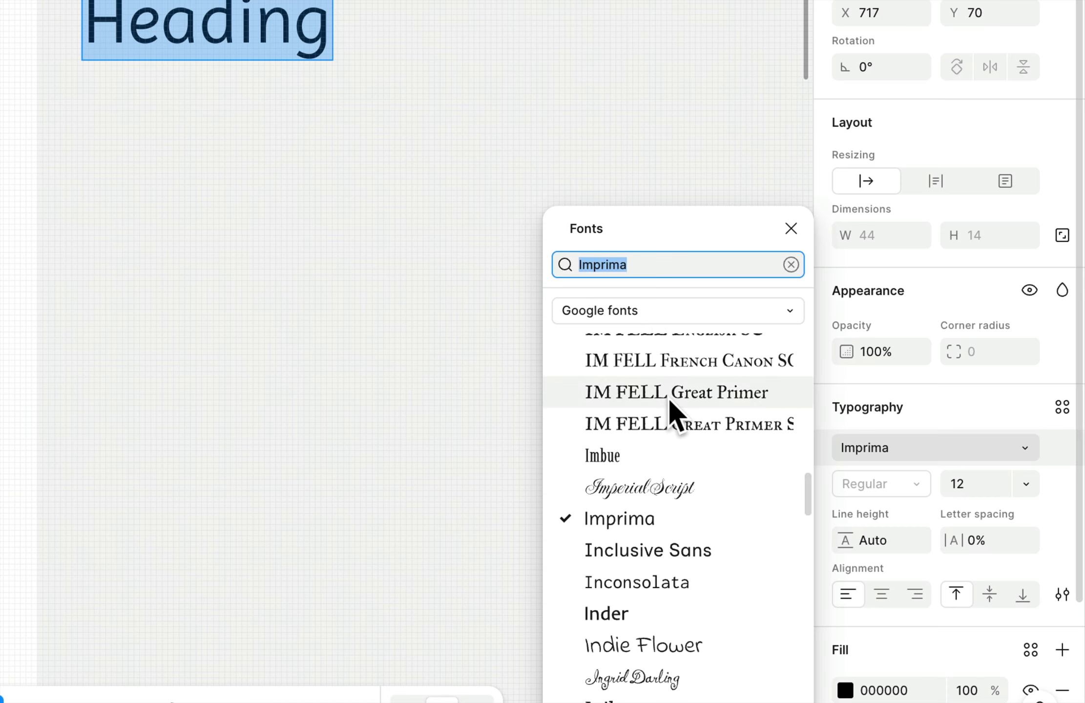
scroll(670, 413, "up", 10)
scroll(669, 400, "up", 6)
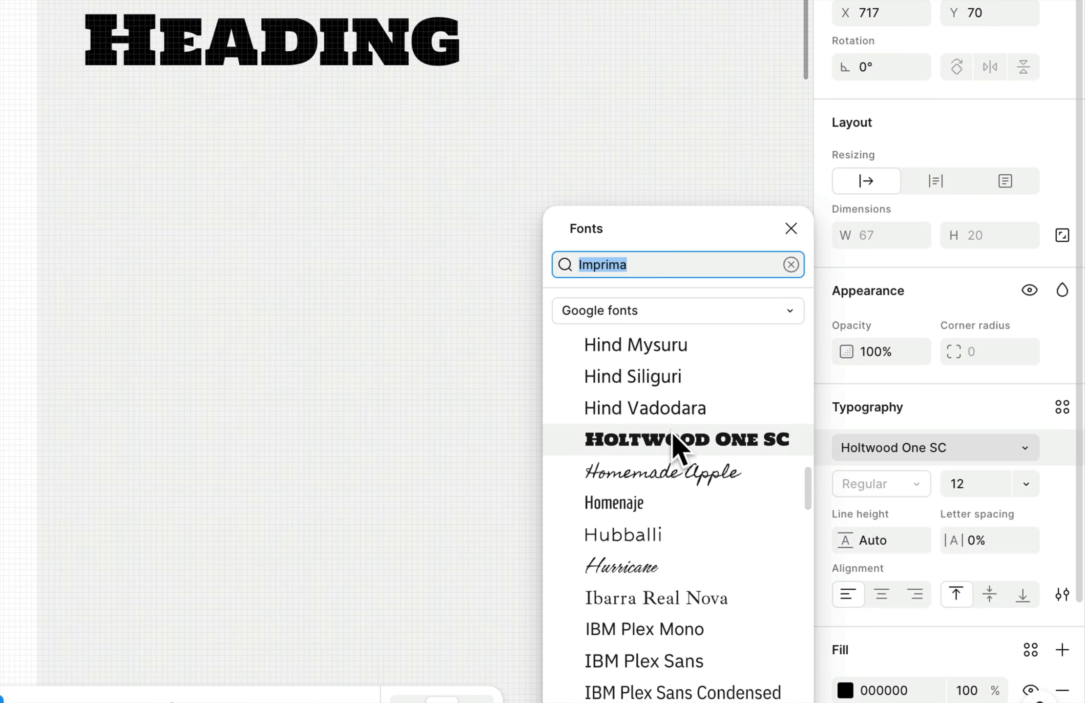
scroll(673, 434, "up", 8)
scroll(673, 434, "up", 8)
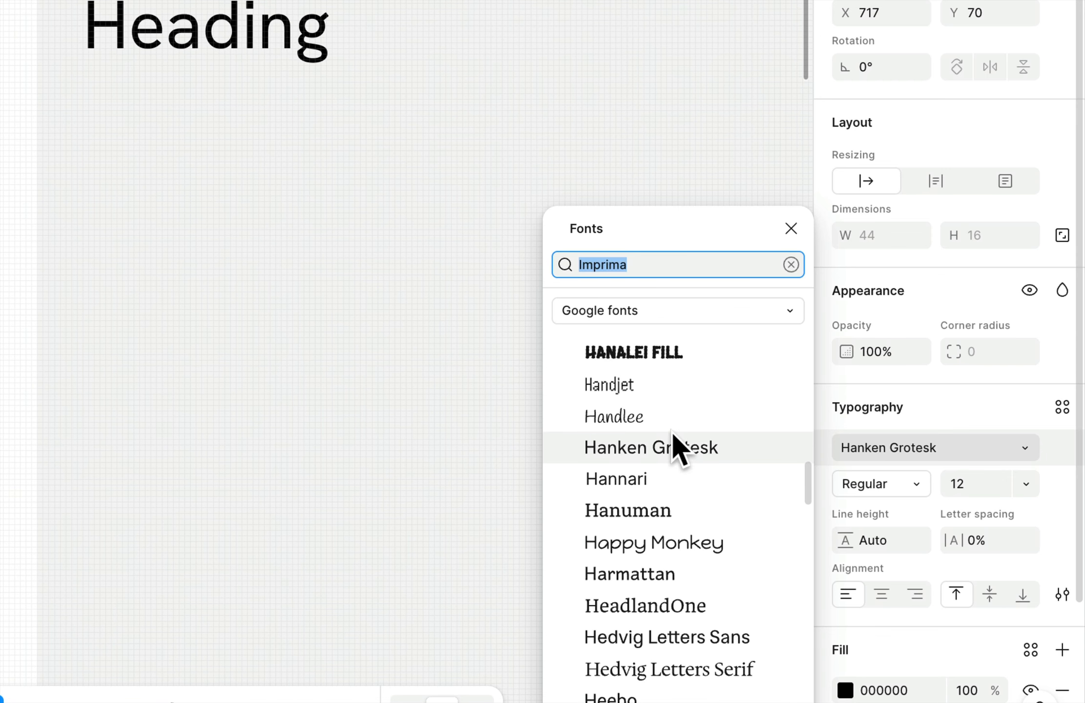
Step: Limit the font list to fonts installed by you and apply Basel Neue to the "Heading" text
left_click(786, 311)
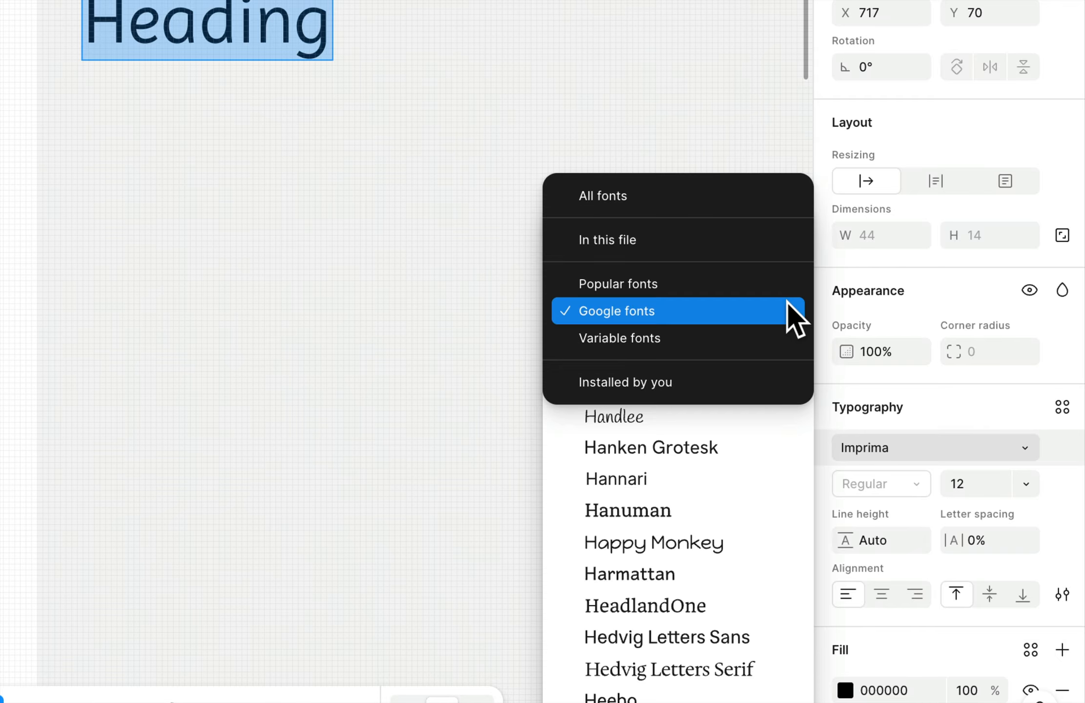
left_click(679, 383)
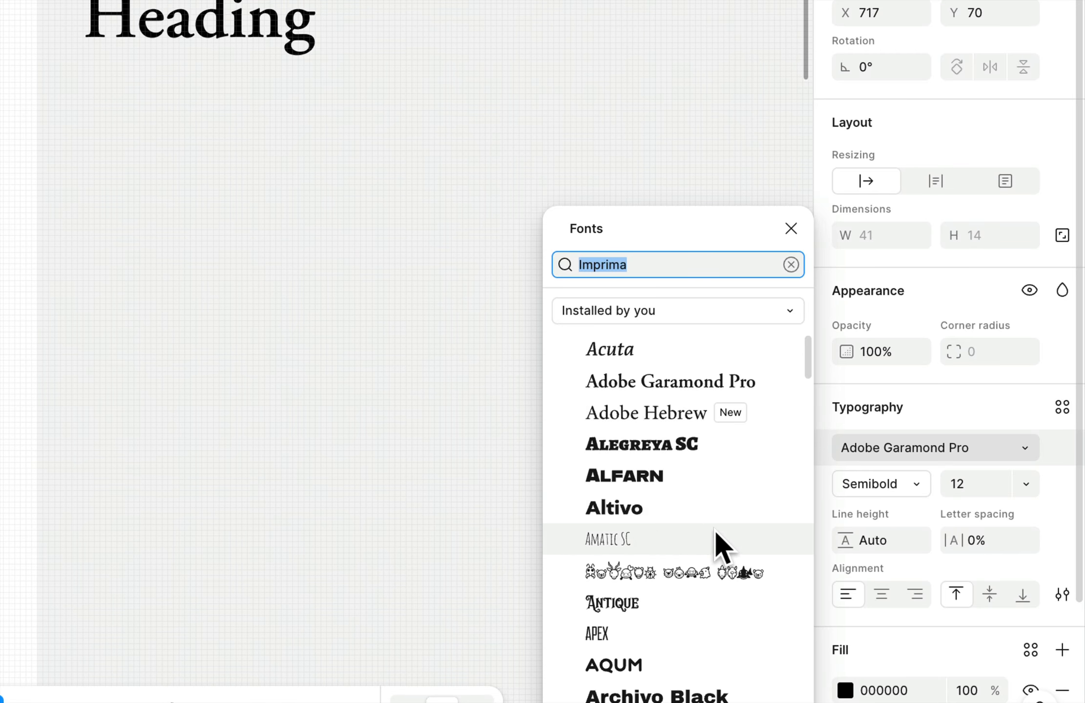
scroll(692, 545, "down", 15)
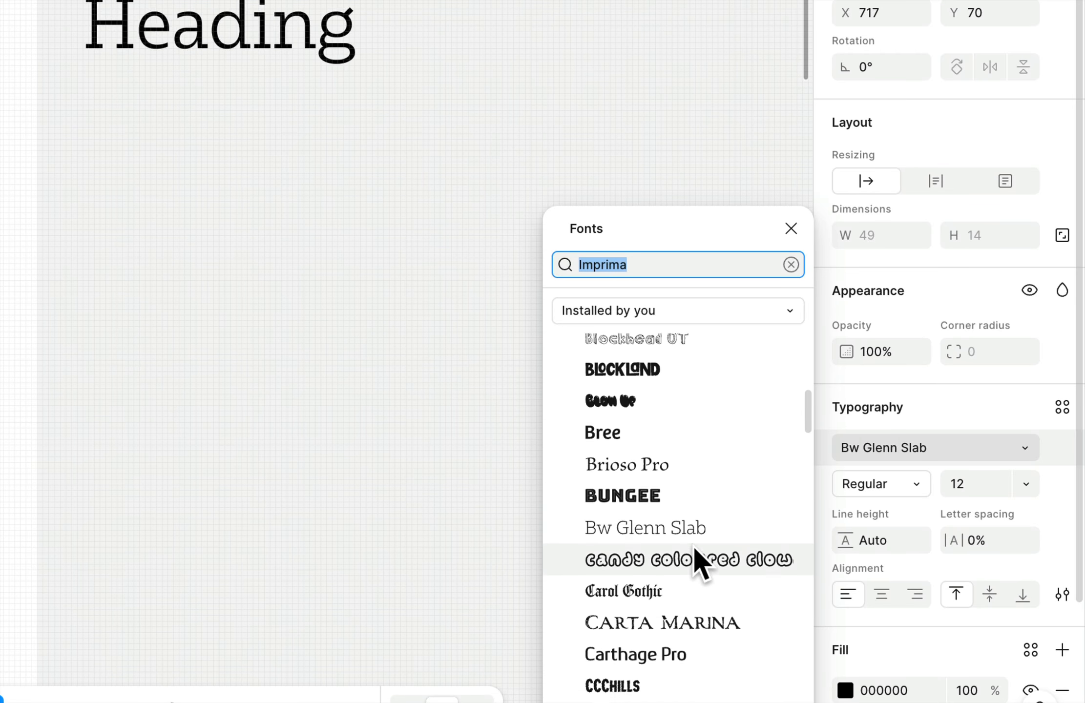
scroll(692, 545, "up", 5)
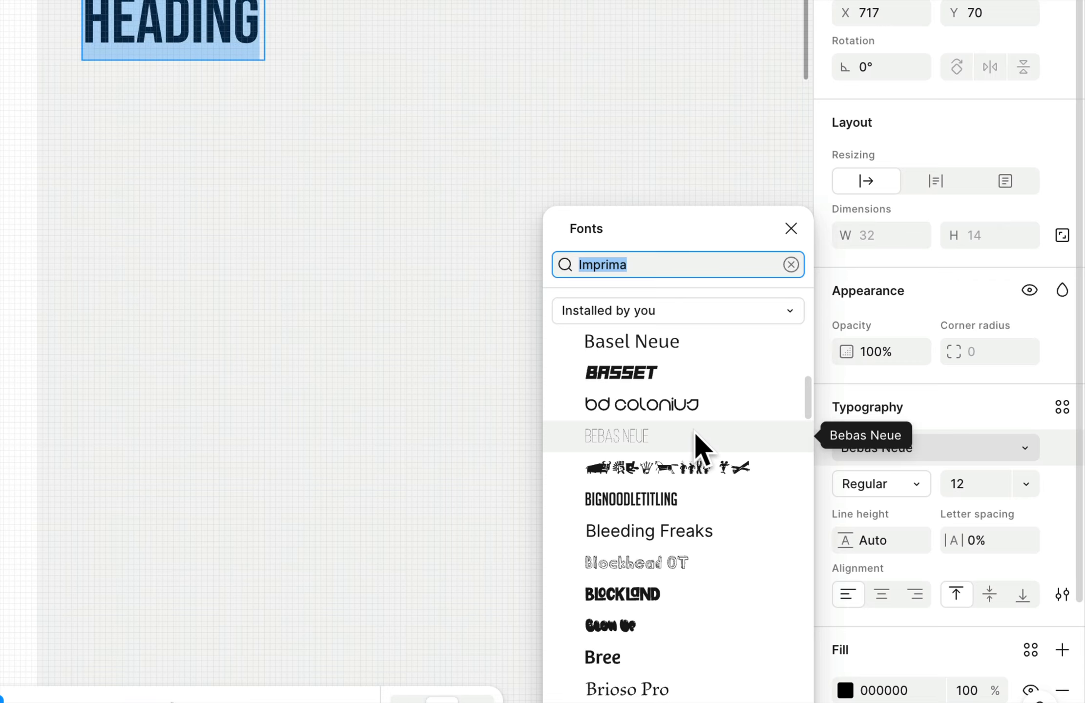
left_click(790, 299)
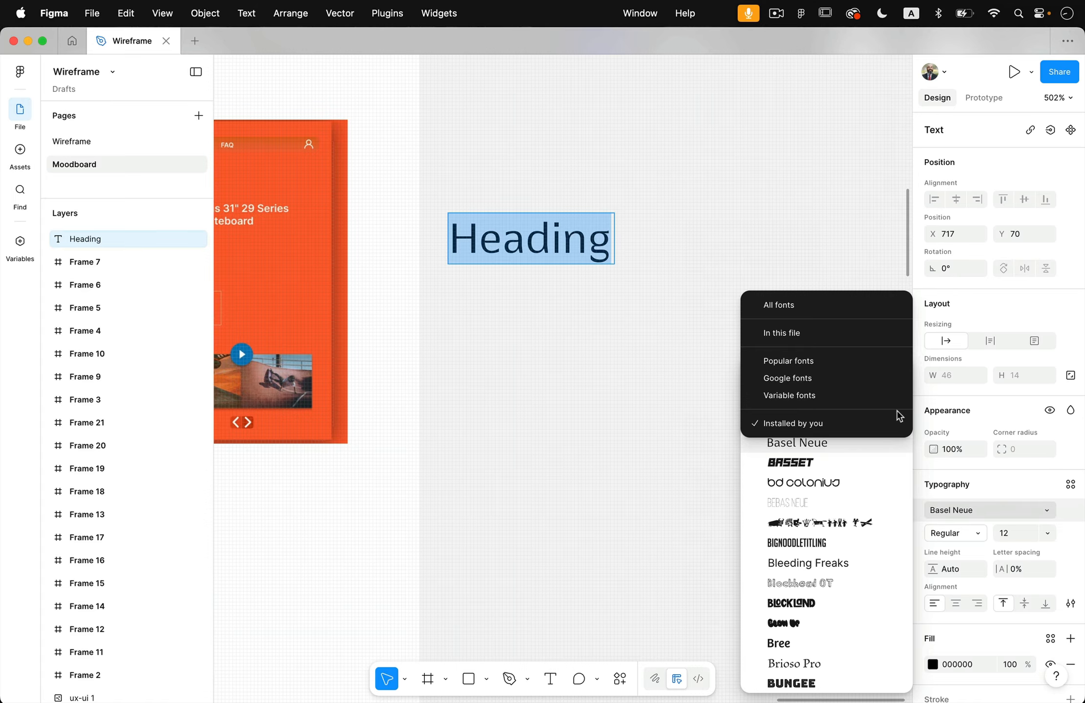
left_click(693, 454)
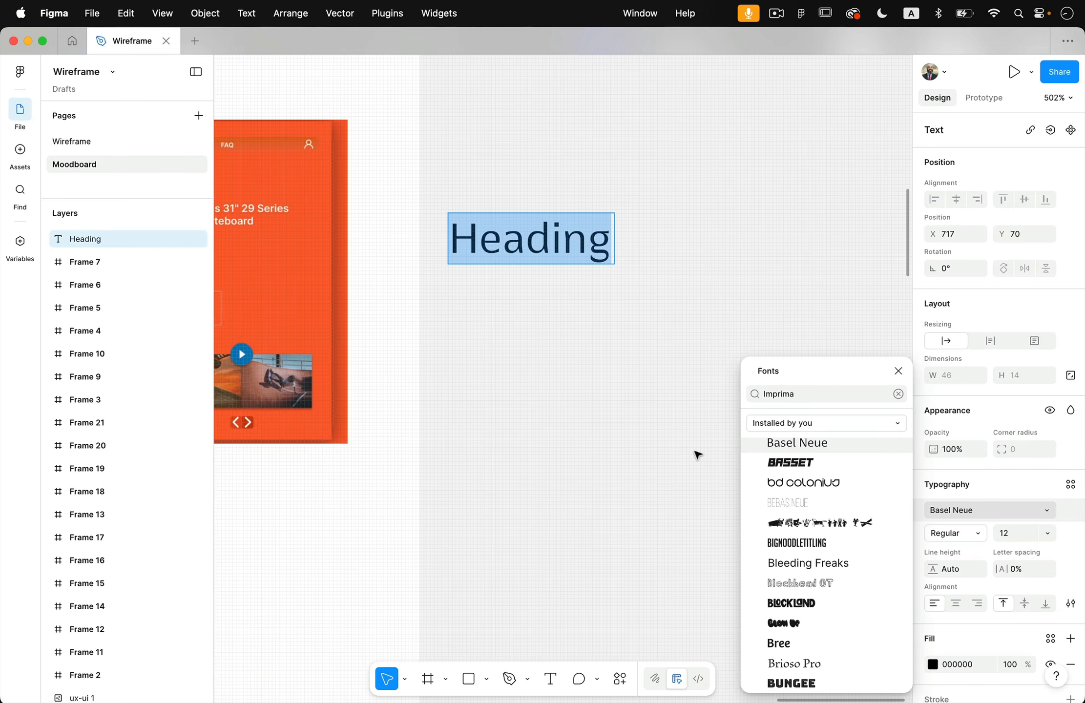
left_click(861, 445)
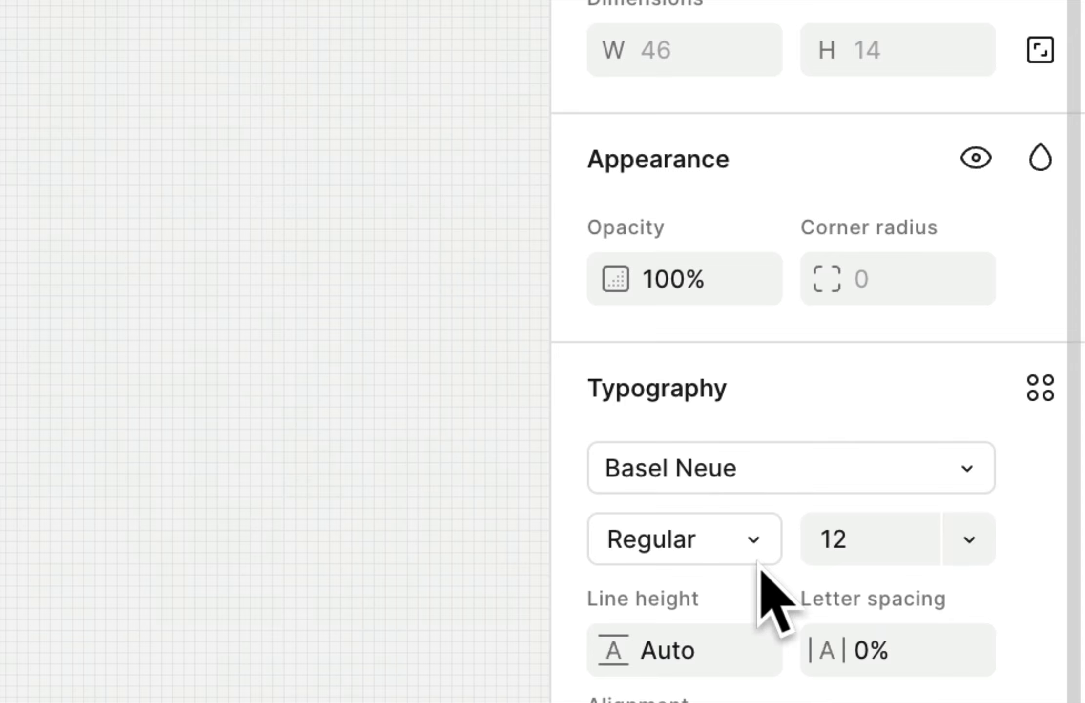
Step: Review the font styles available for the "Heading" text in Basel Neue
left_click(753, 541)
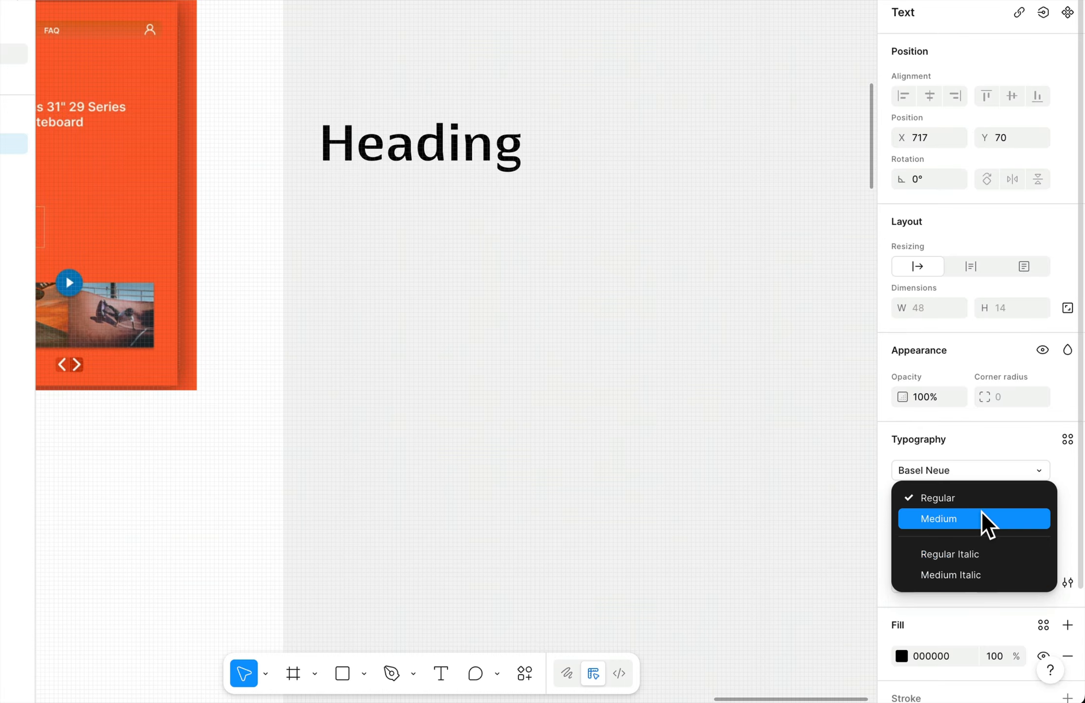
left_click(976, 495)
left_click(949, 469)
left_click(949, 469)
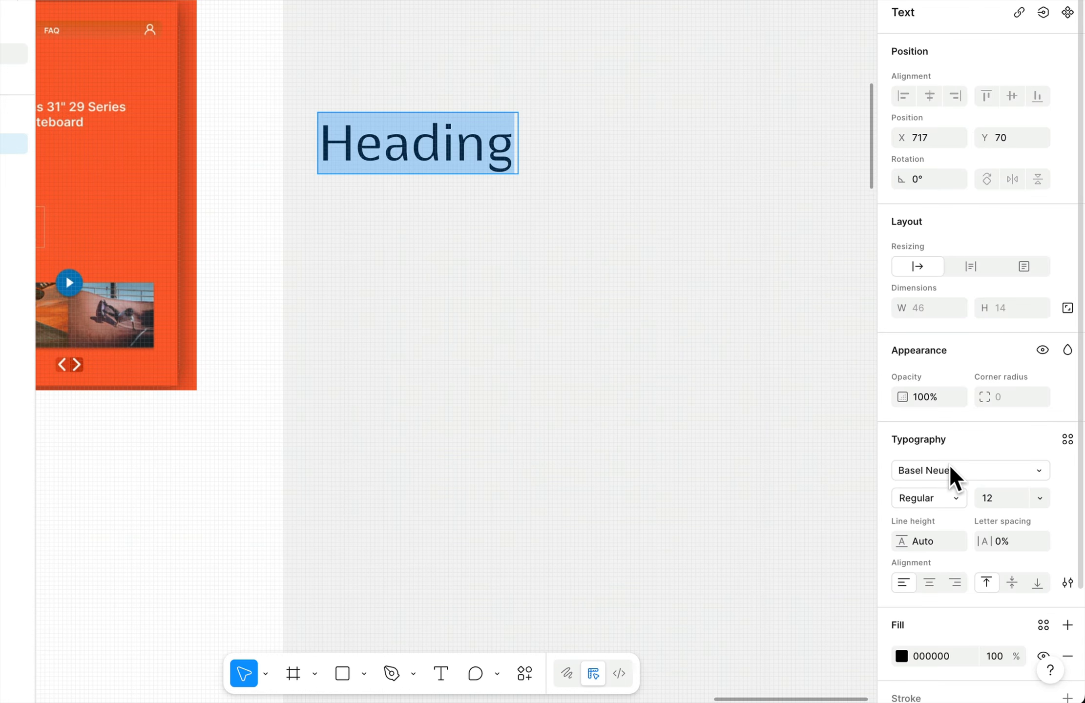
Step: Search the Google fonts for "helv", apply Helvetica Neue to the "Heading" text and review its font styles
left_click(949, 469)
left_click(866, 366)
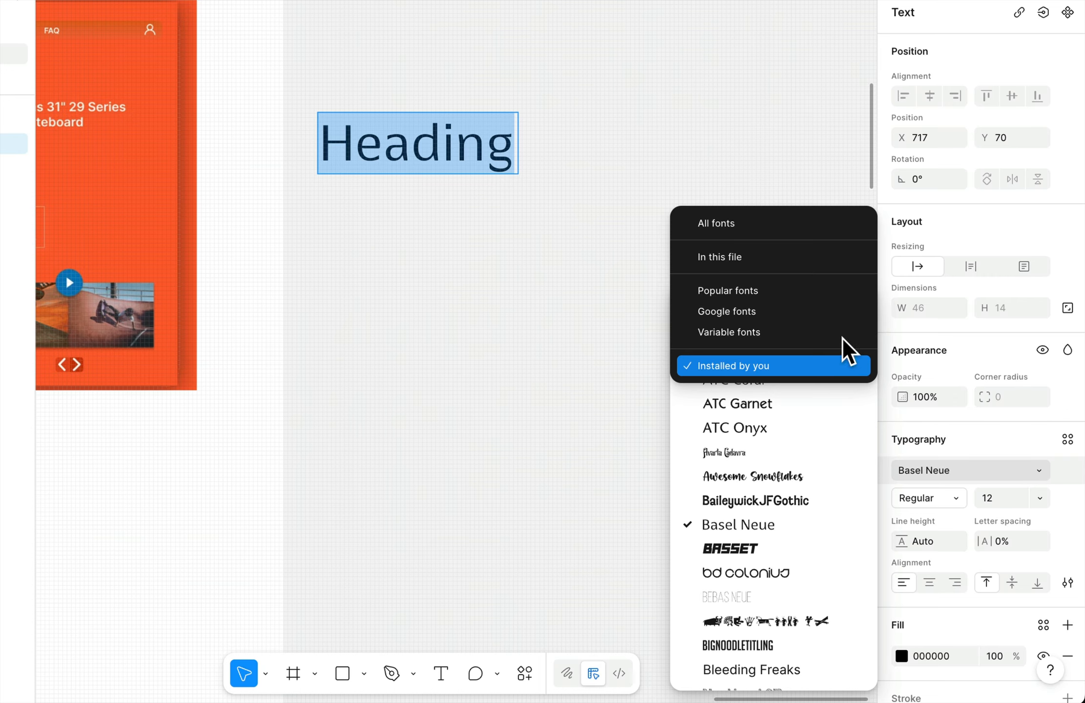
left_click(838, 310)
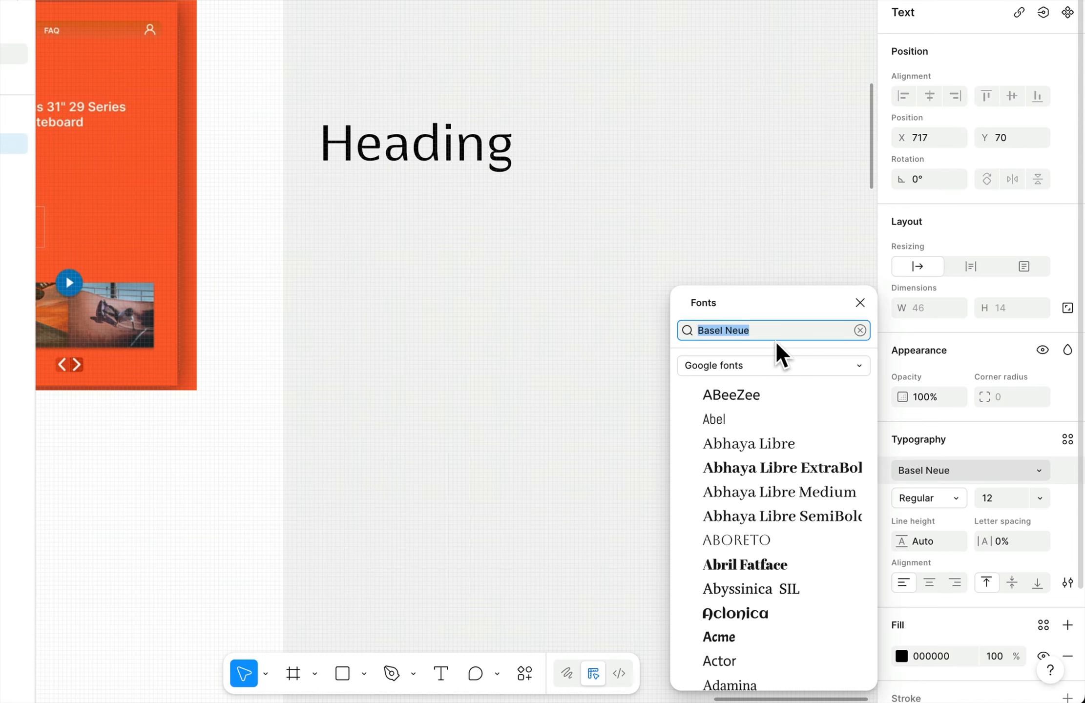
type("helv")
left_click(773, 385)
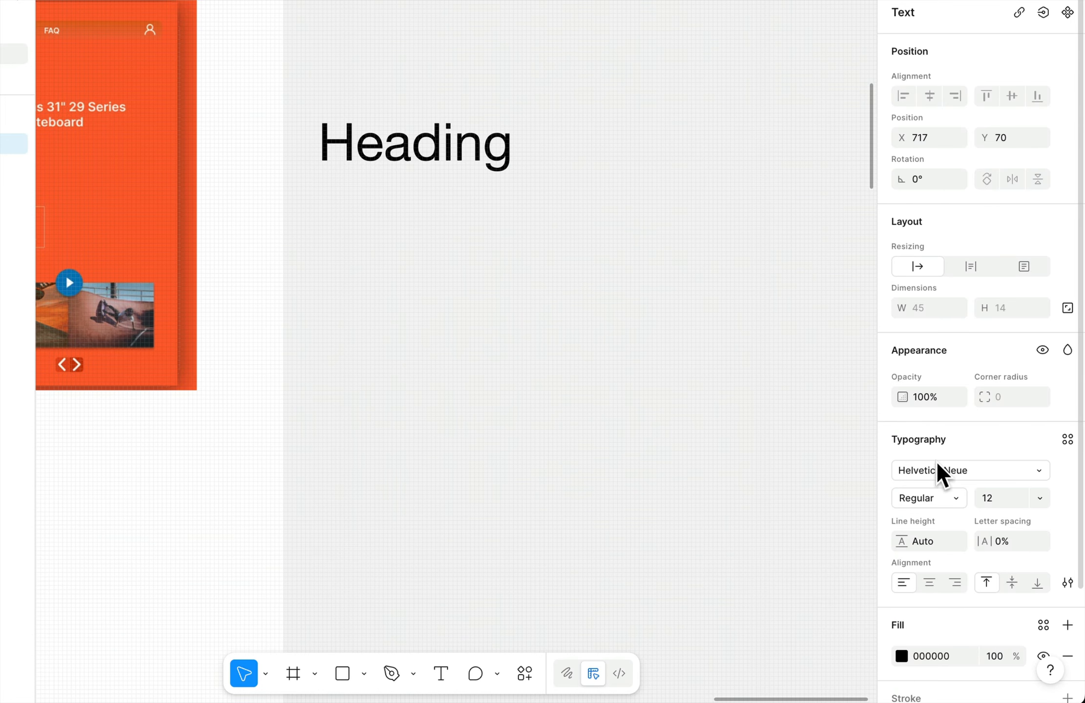
left_click(952, 494)
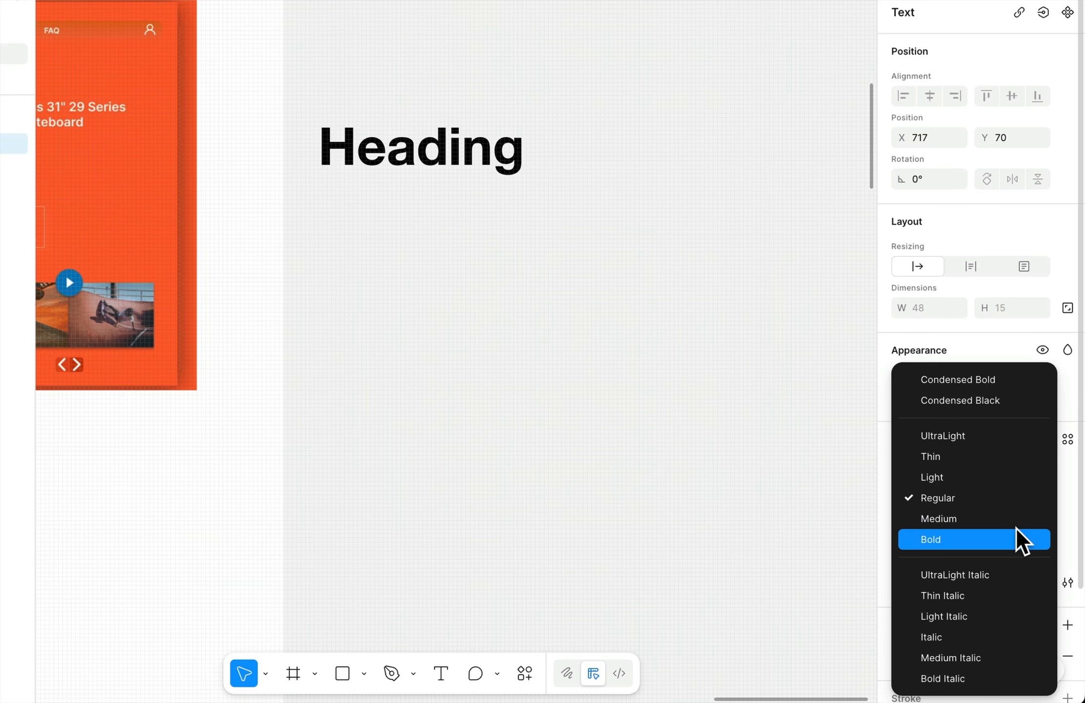
left_click(1014, 493)
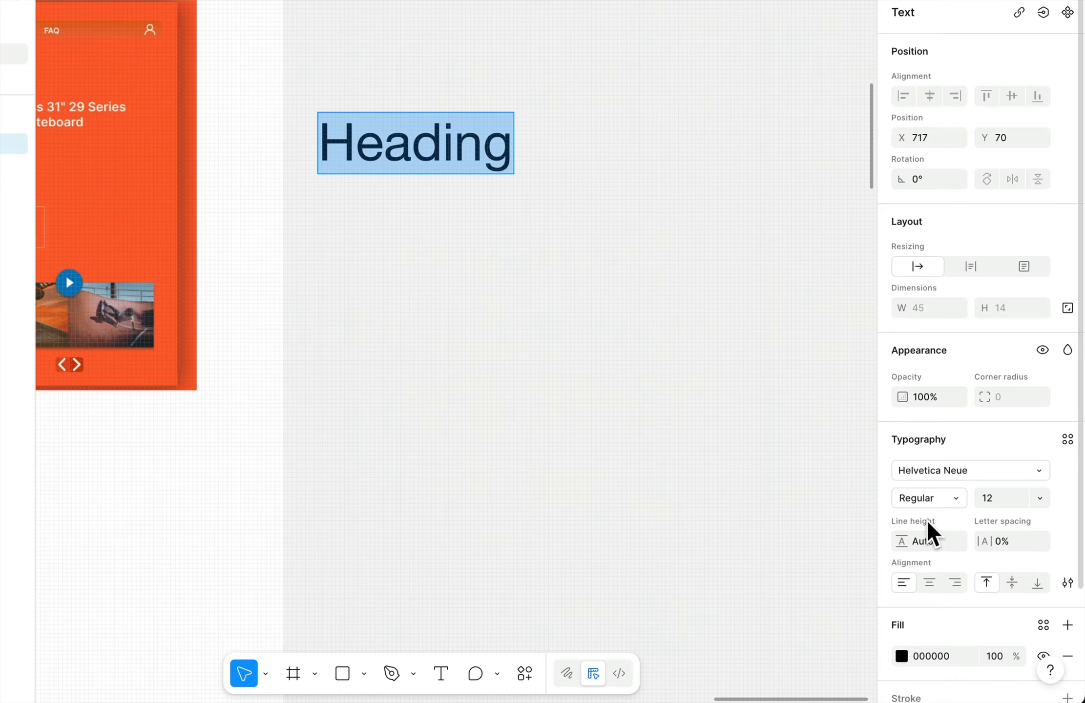
Step: Set the font size of the whole "Heading" text to 72
left_click(458, 141)
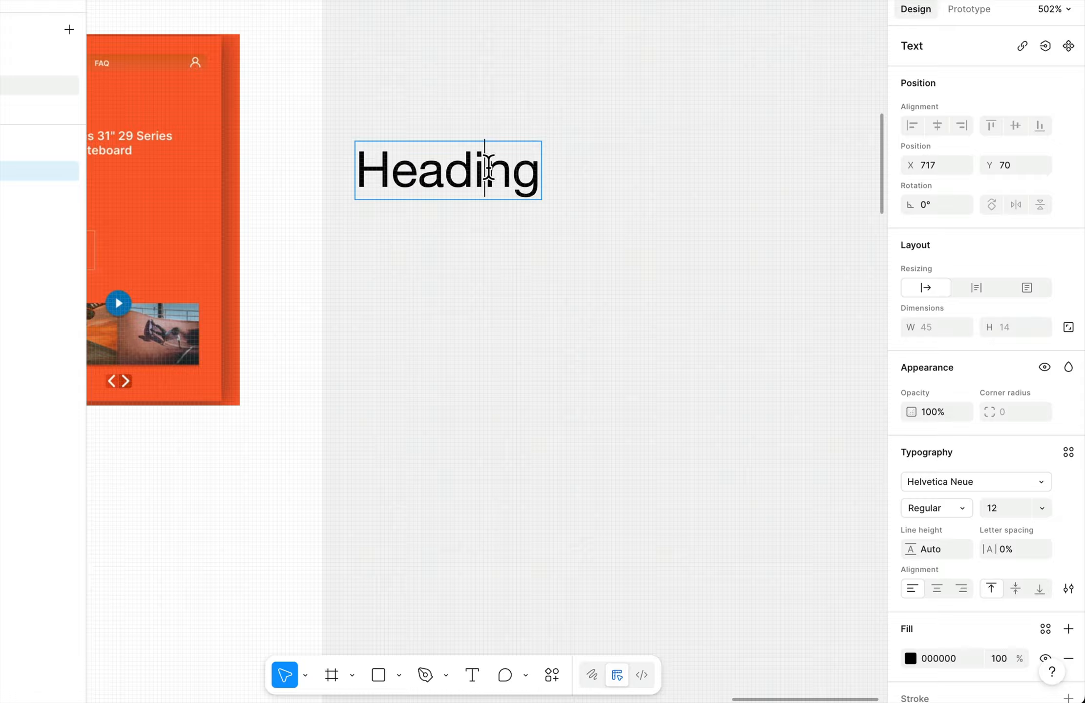
double_click(488, 169)
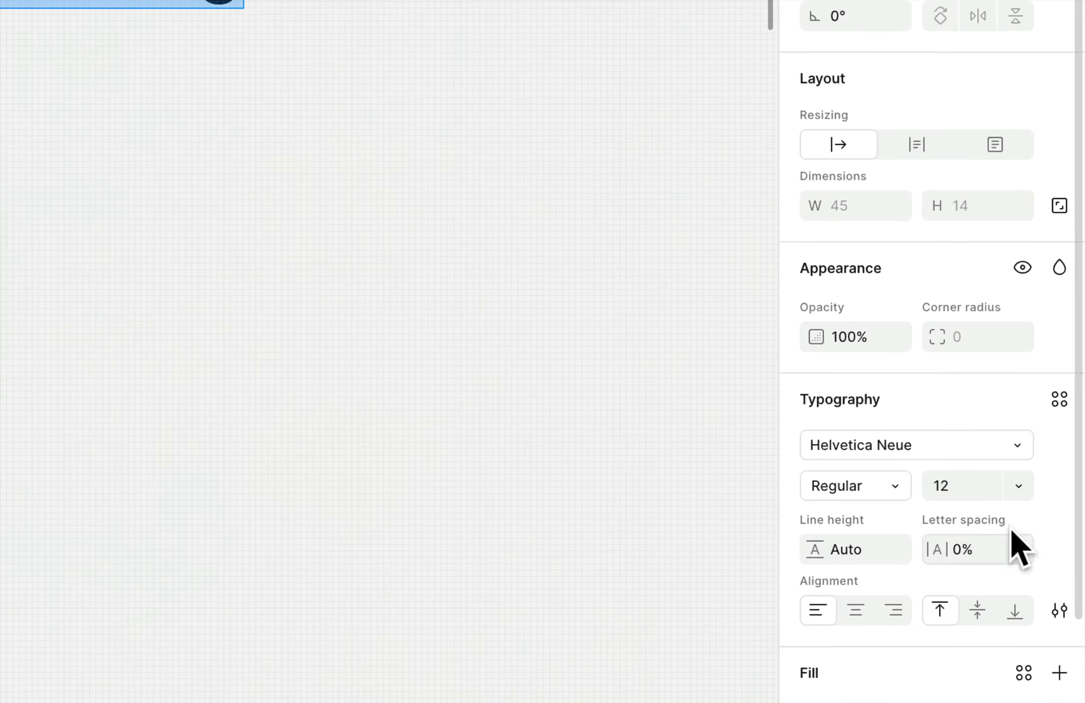
left_click(970, 484)
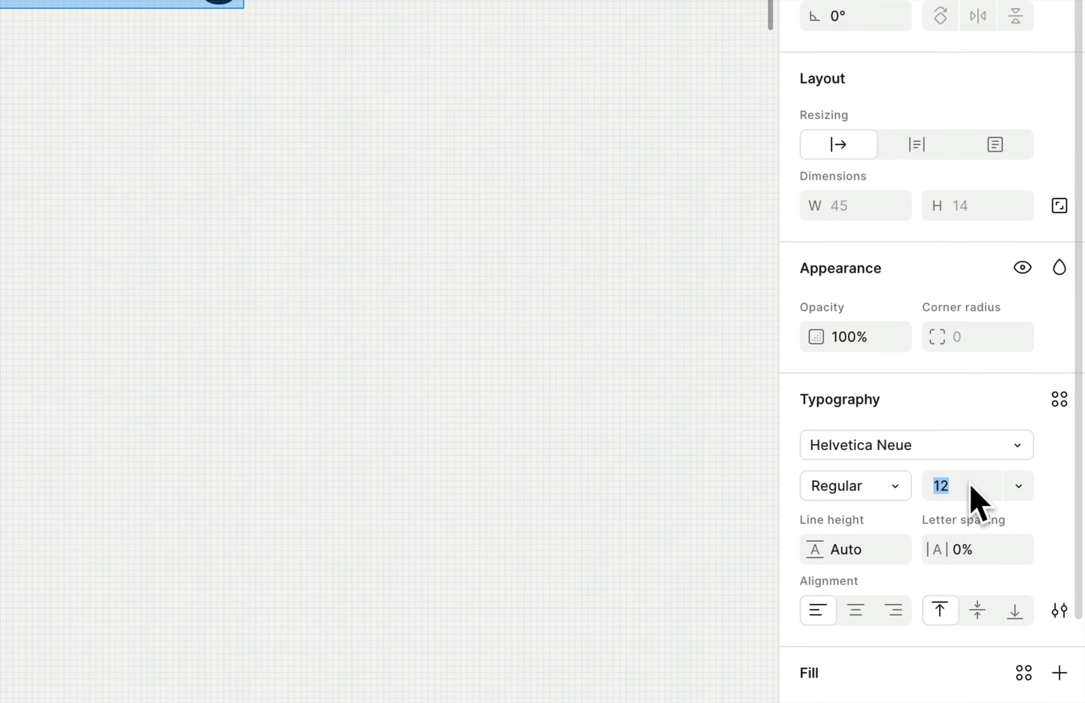
type("72")
key("Return")
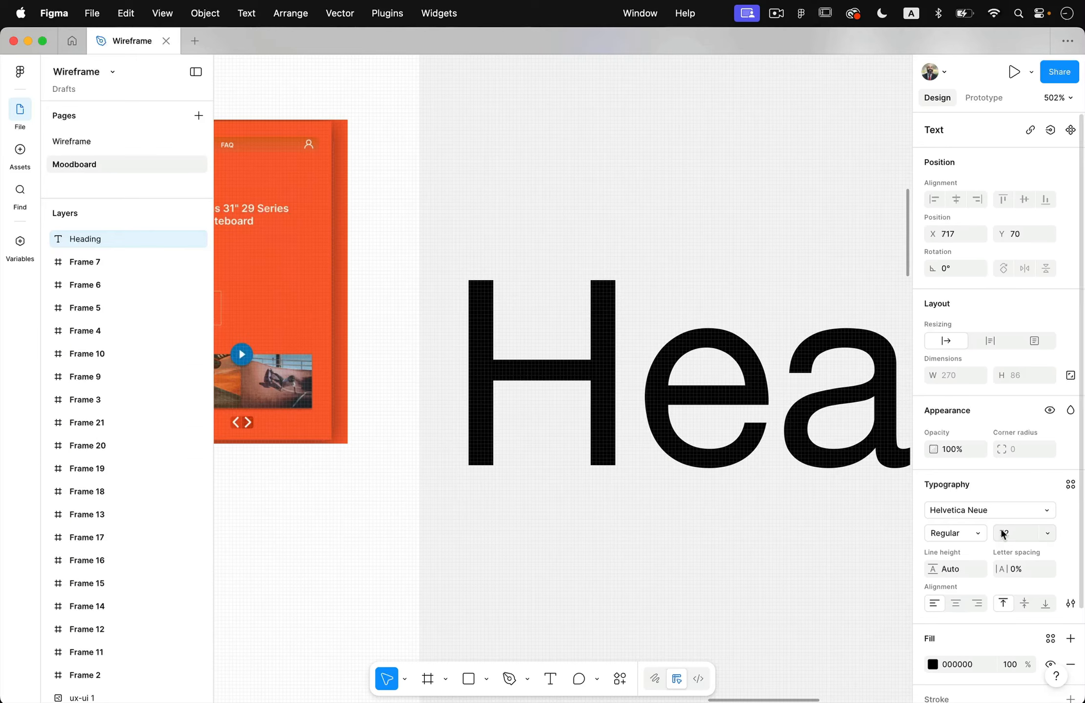
Step: Select all of the "Heading" text and change its font style to Bold
double_click(417, 459)
scroll(709, 518, "down", 10)
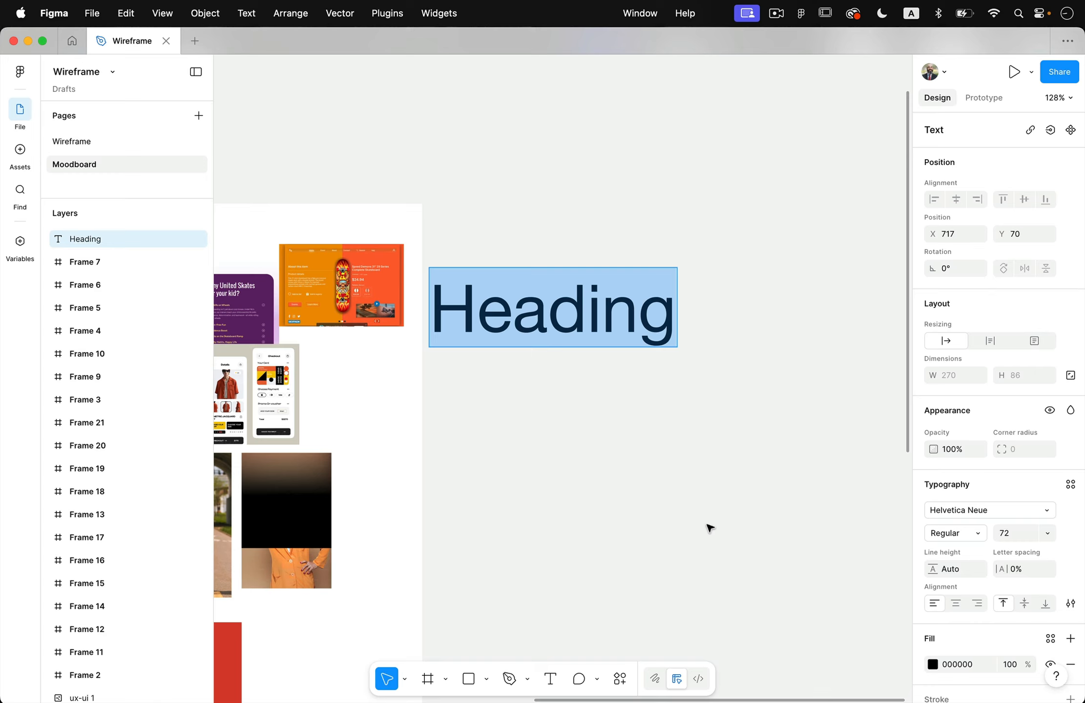
scroll(698, 459, "right", 3)
scroll(697, 459, "down", 2)
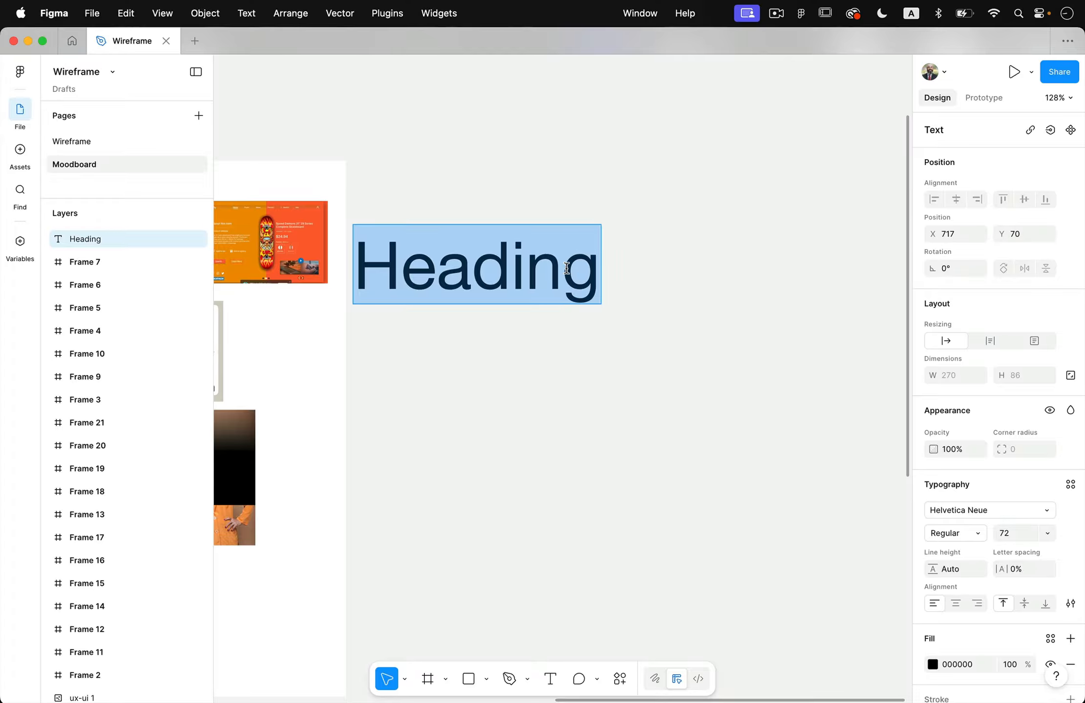
left_click(987, 535)
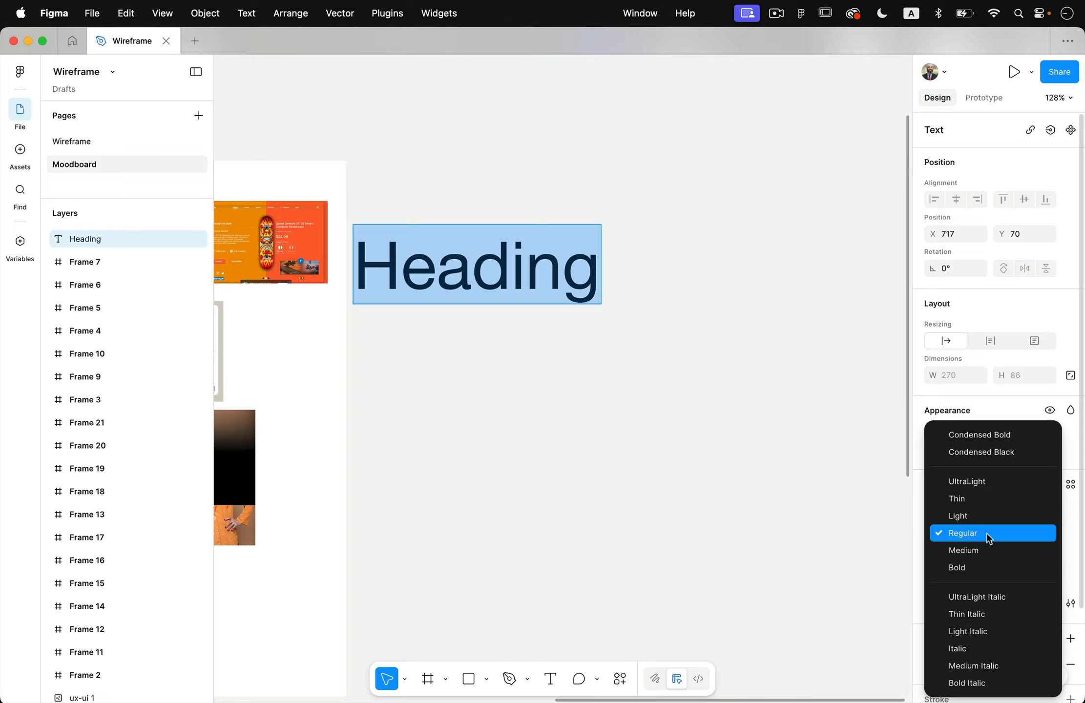
left_click(987, 569)
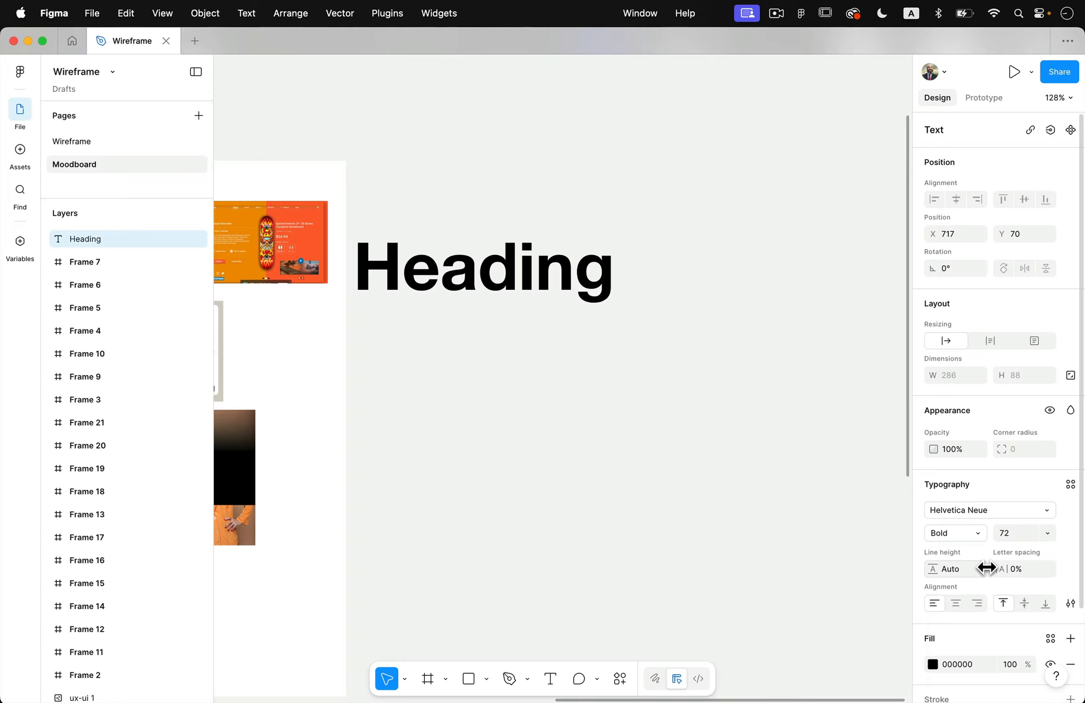
key("Return")
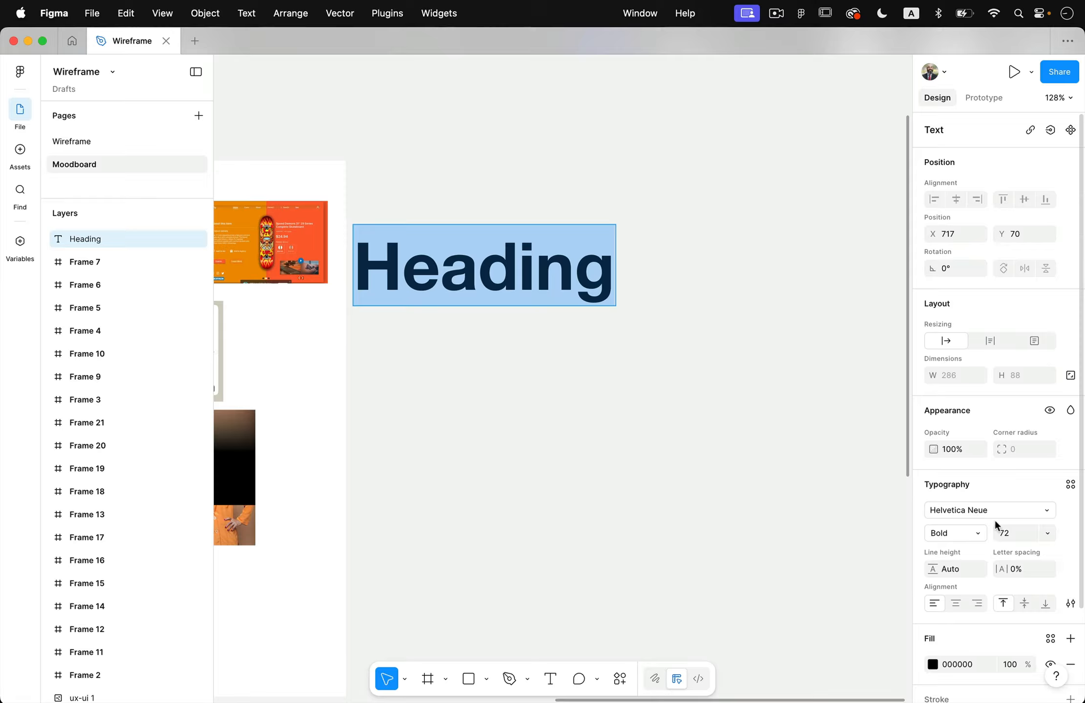
Step: Append " - 0" to the heading so the text reads "Heading - 0"
left_click(585, 262)
left_click(599, 275)
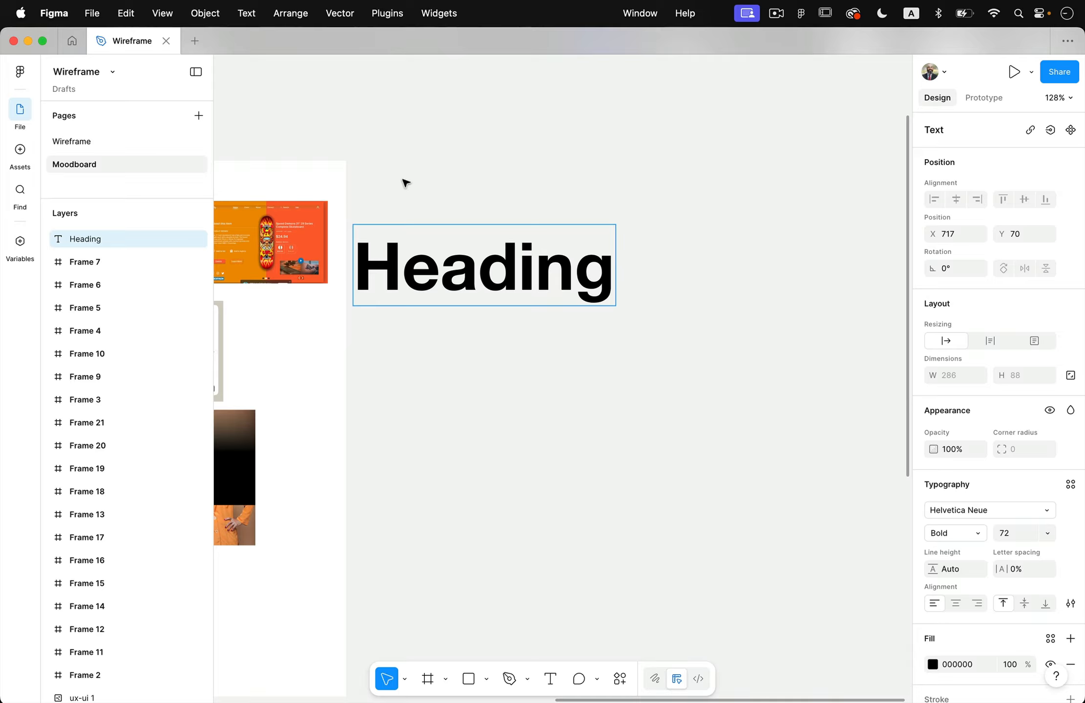
type("- 1")
key("BackSpace")
type("0")
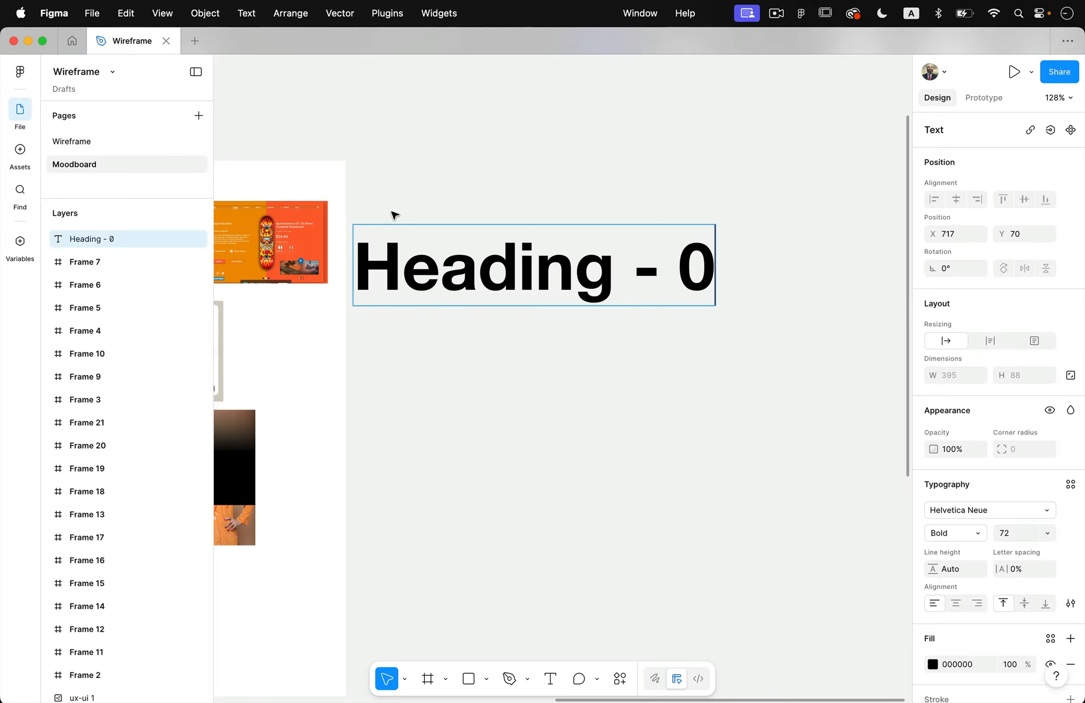
Step: Duplicate the "Heading - 0" text directly below the original and set the copy's font size to 48
left_click(440, 266)
key("Escape")
left_click_drag(459, 252, 526, 300)
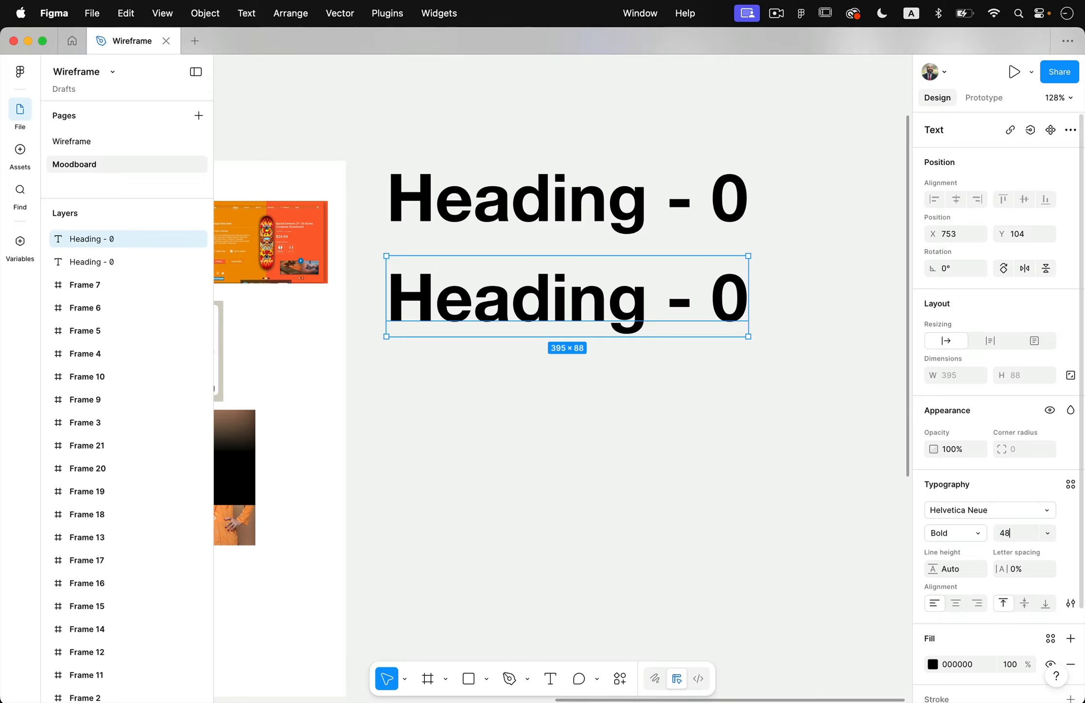
key("Return")
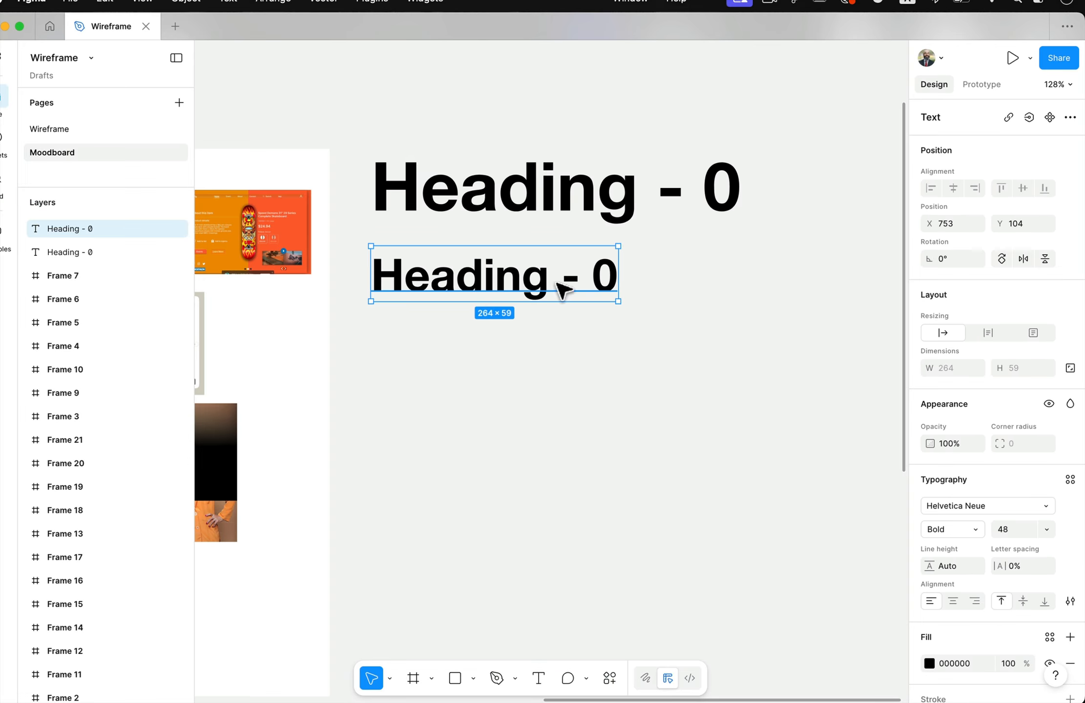
Step: Change the smaller copy's text to "Heading - 1" and stack four duplicates of it in a column below
double_click(565, 286)
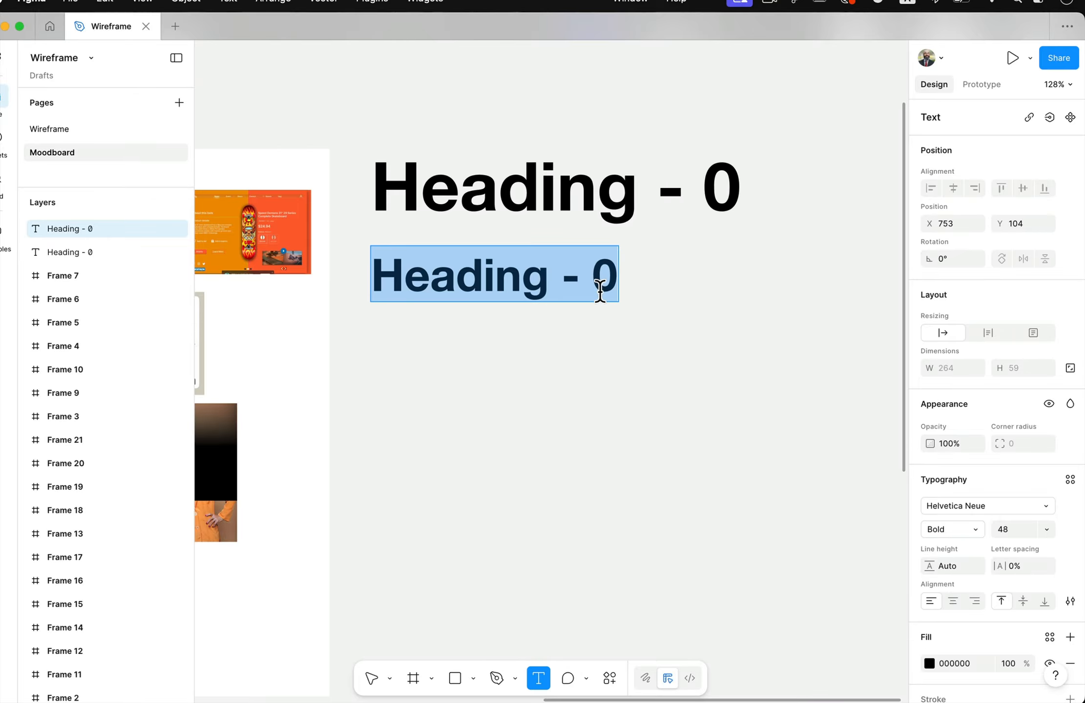
left_click(607, 282)
double_click(608, 282)
type("1")
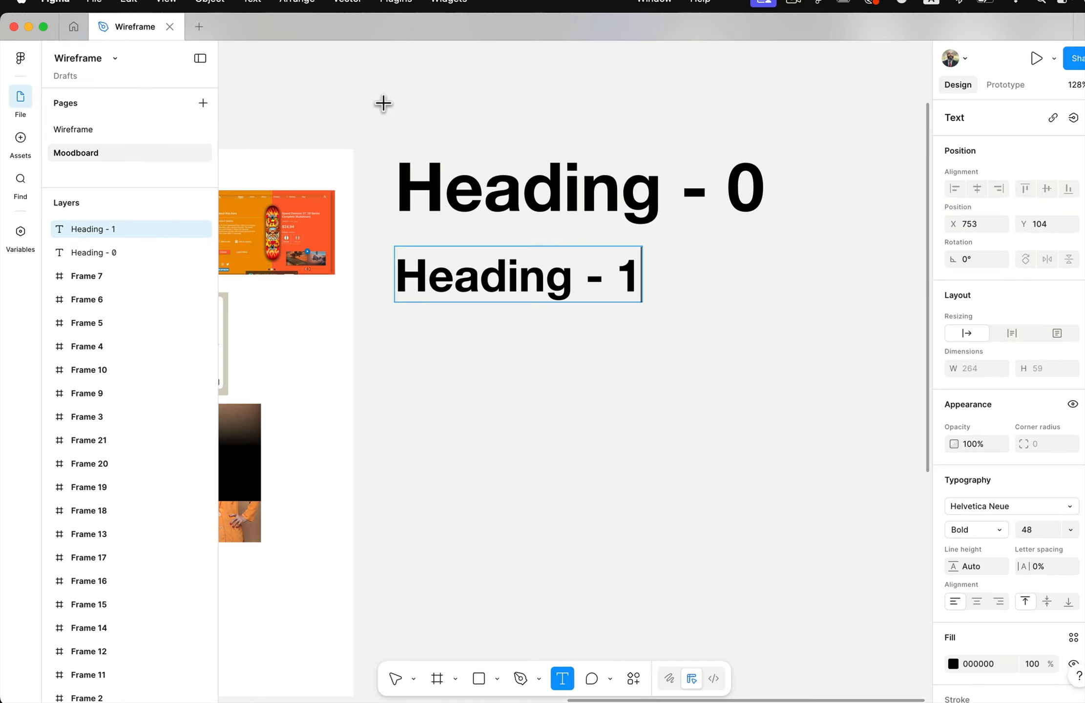
left_click(383, 102)
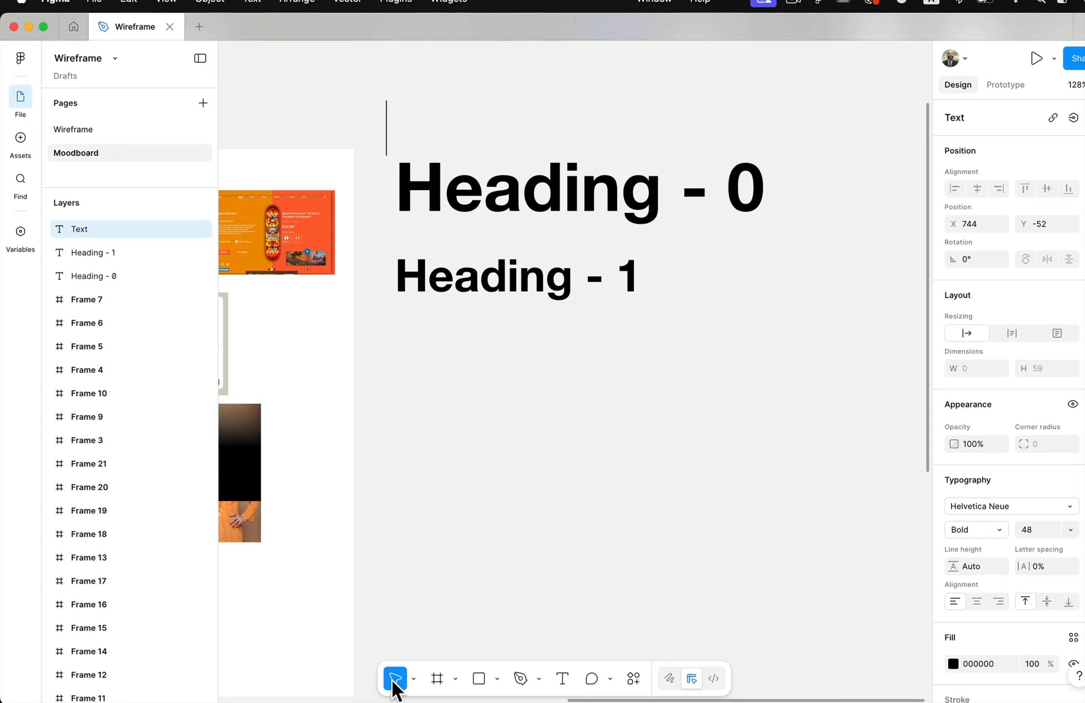
key("Escape")
left_click(492, 274)
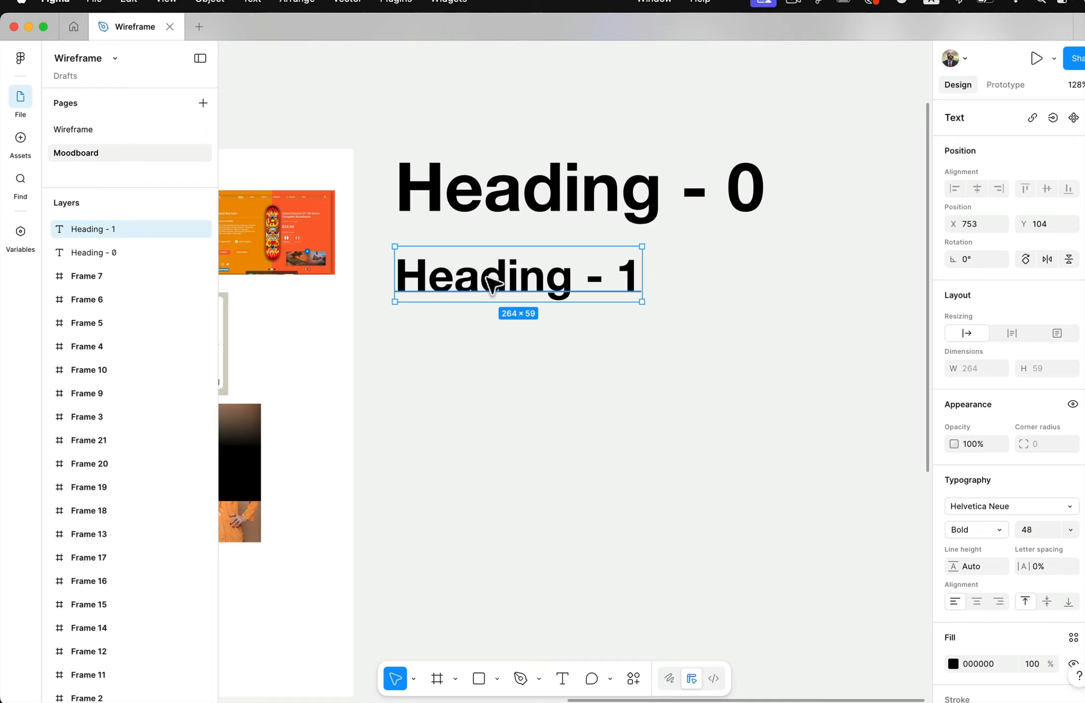
left_click_drag(492, 277, 499, 555)
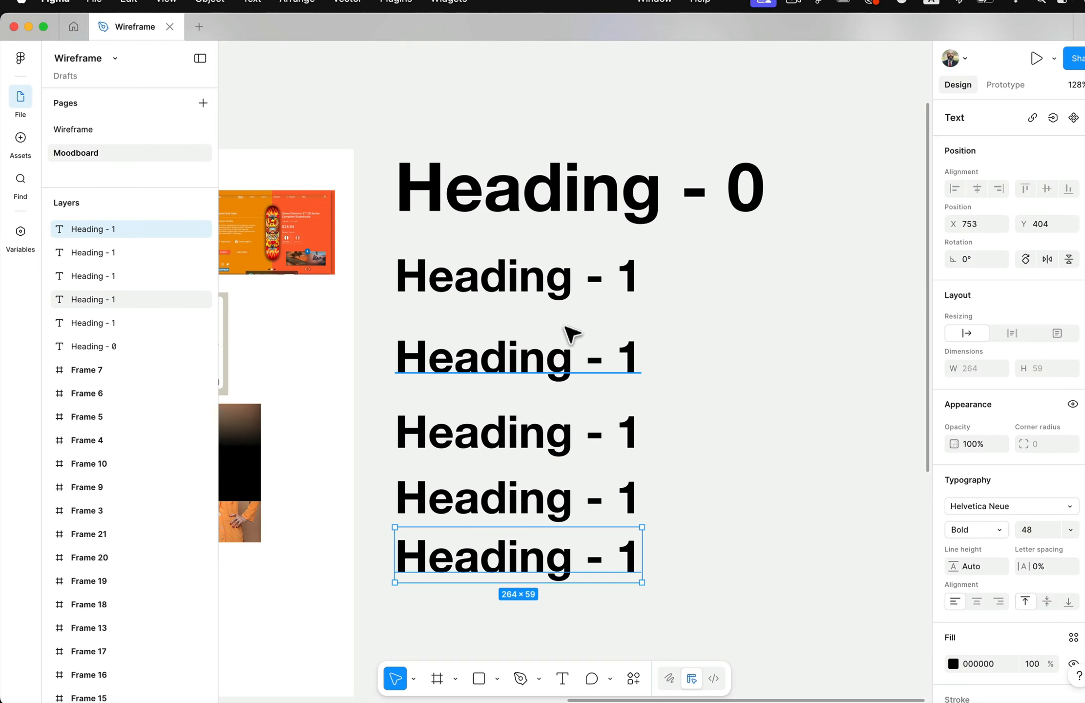
Step: Change the first duplicate below "Heading - 1" to read "Heading - 2" and set its font size to 32
double_click(555, 381)
key("Right")
key("BackSpace")
type("2")
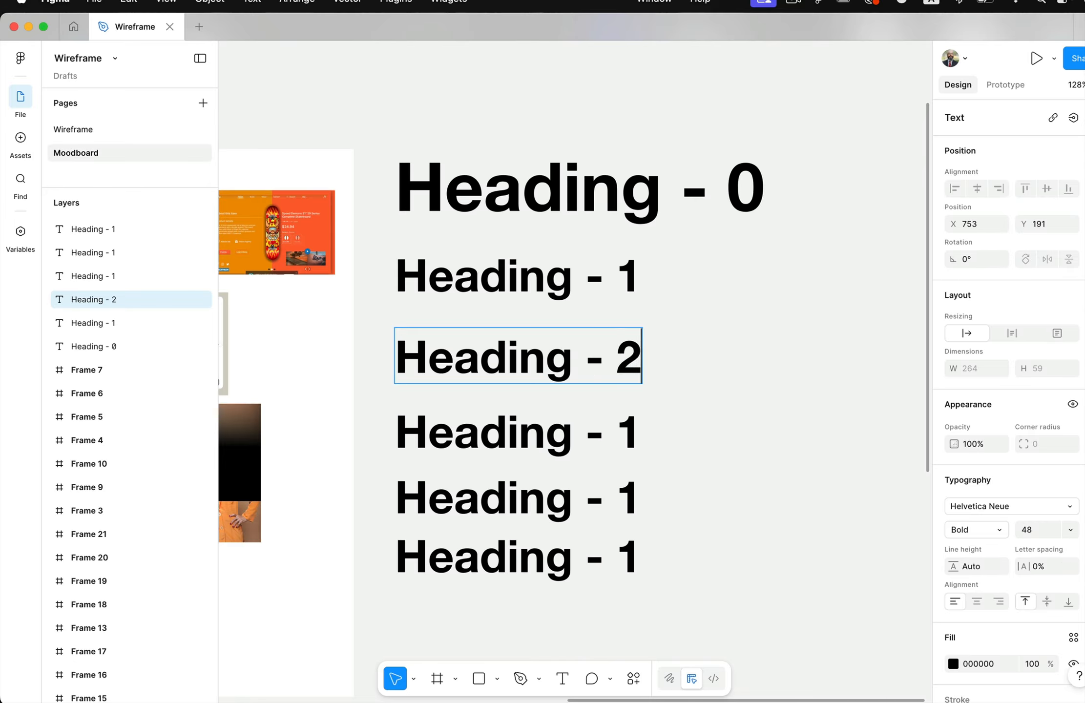
key("super+a")
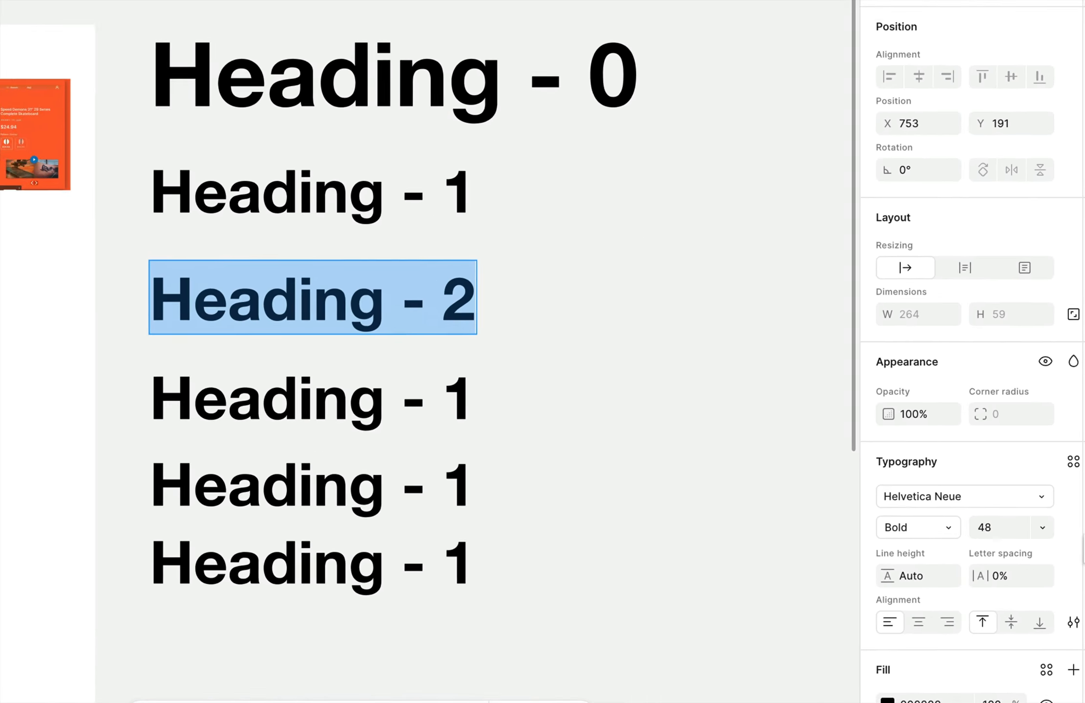
left_click(1004, 529)
type("32")
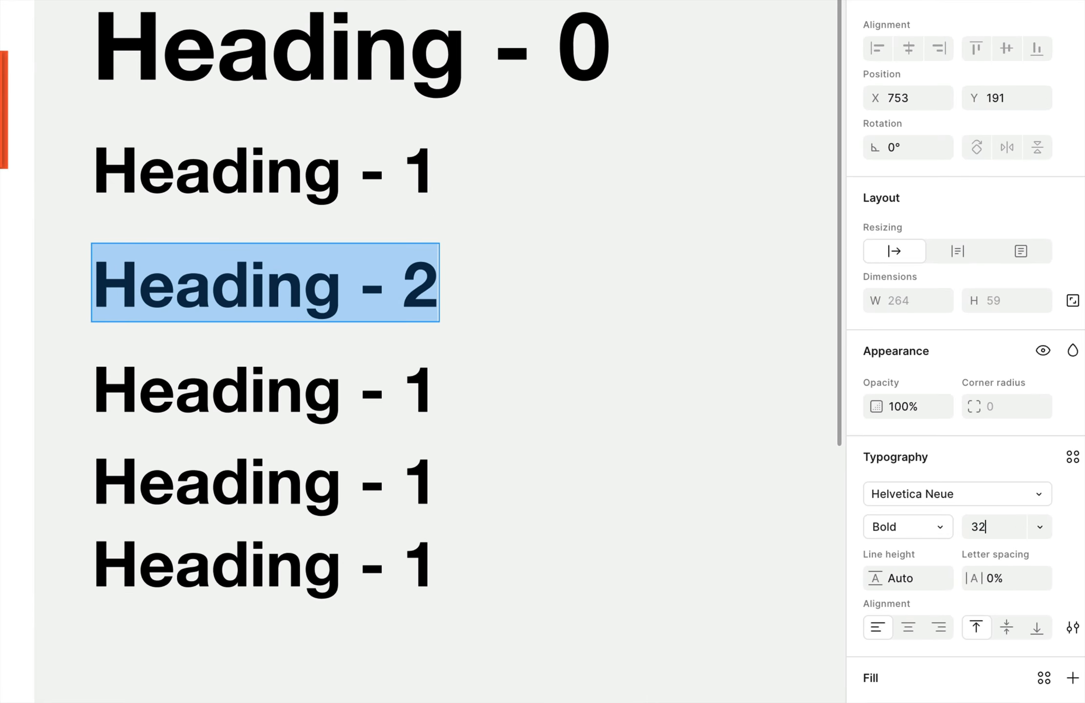
key("Return")
Step: Change the heading below "Heading - 2" to read "Heading - 3" and set its font size to 24
double_click(336, 391)
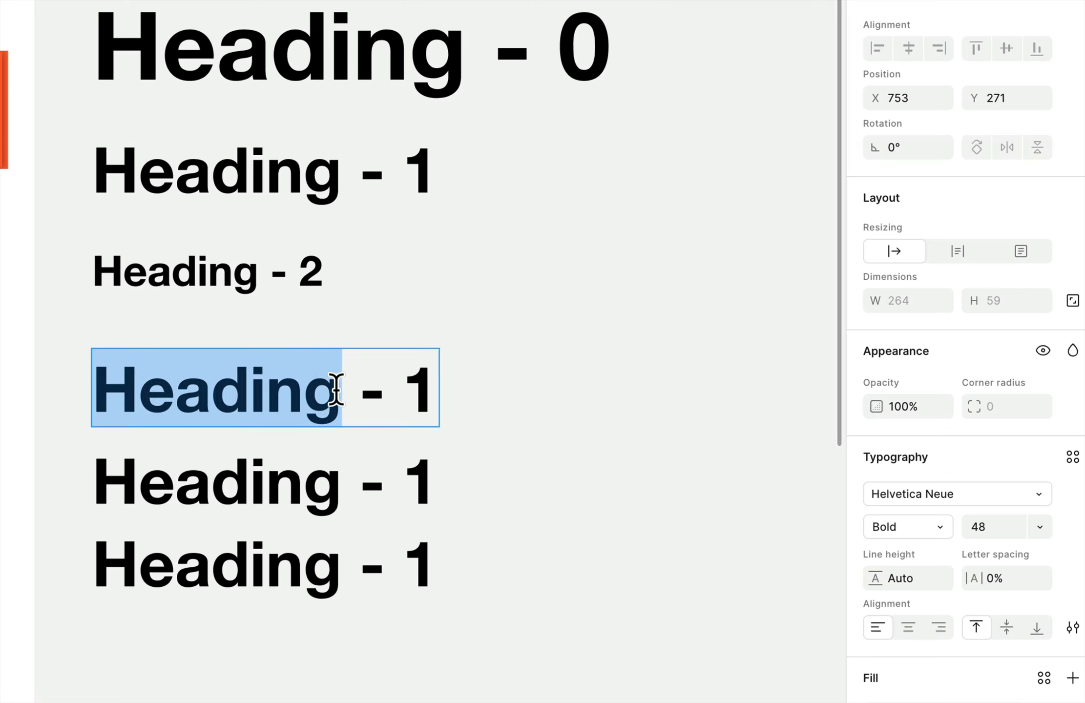
key("End")
key("BackSpace")
type("3")
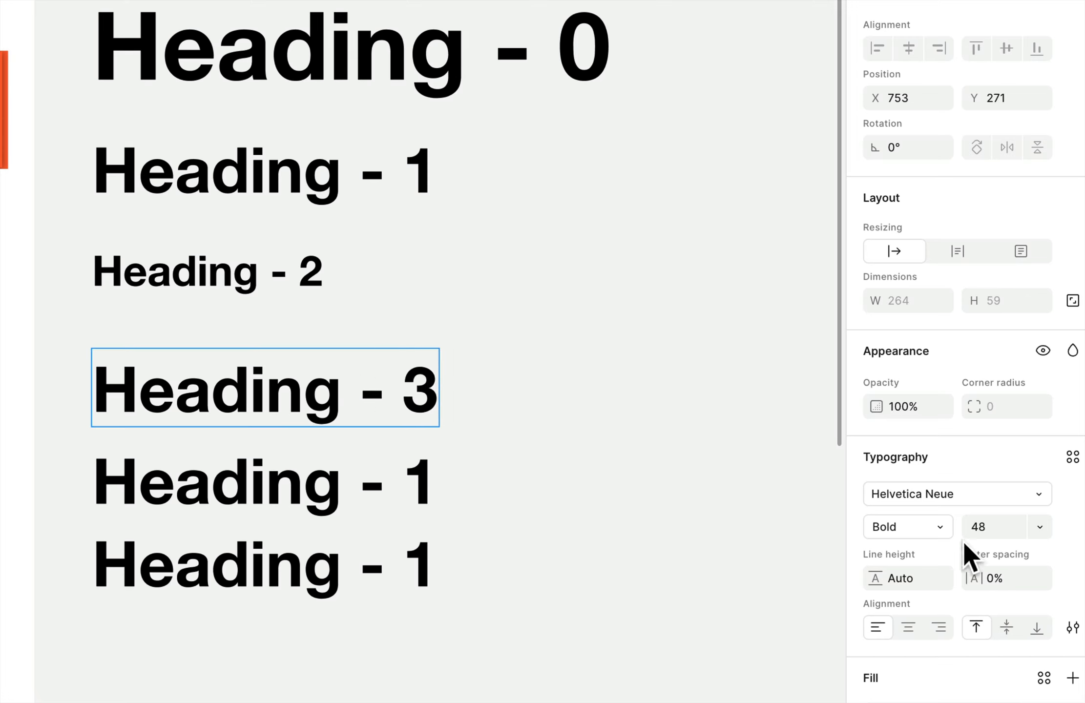
key("ctrl+a")
left_click(1021, 531)
type("24")
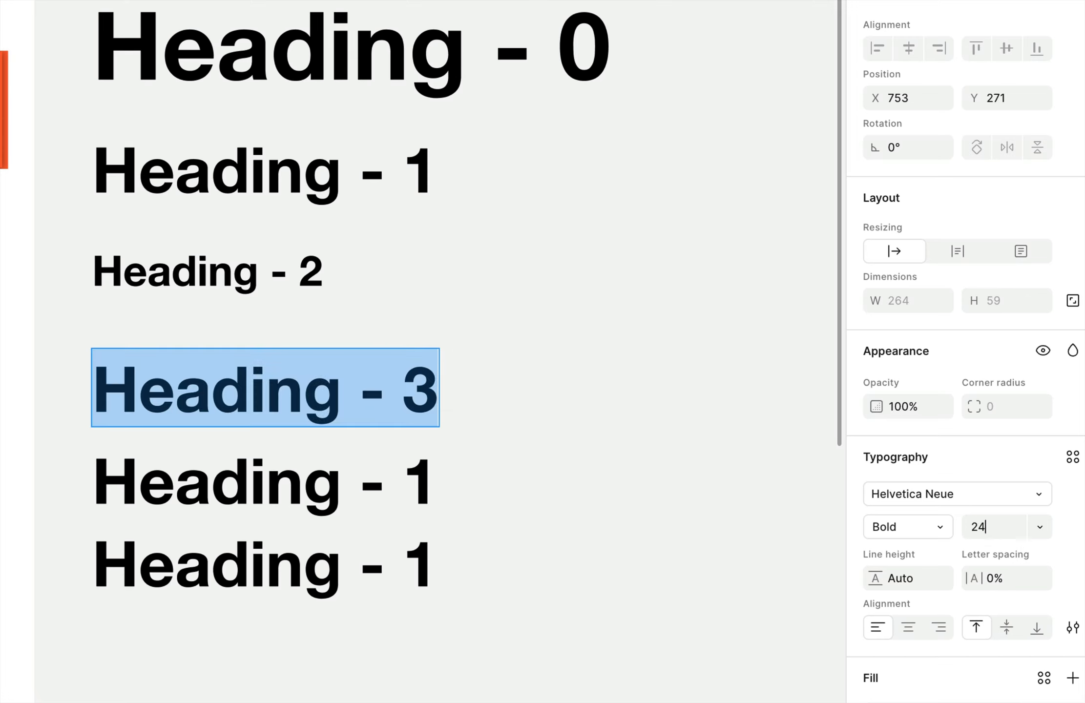
key("Escape")
Step: Change the heading below "Heading - 3" to read "Heading - 4" and set its font size to 18
double_click(146, 492)
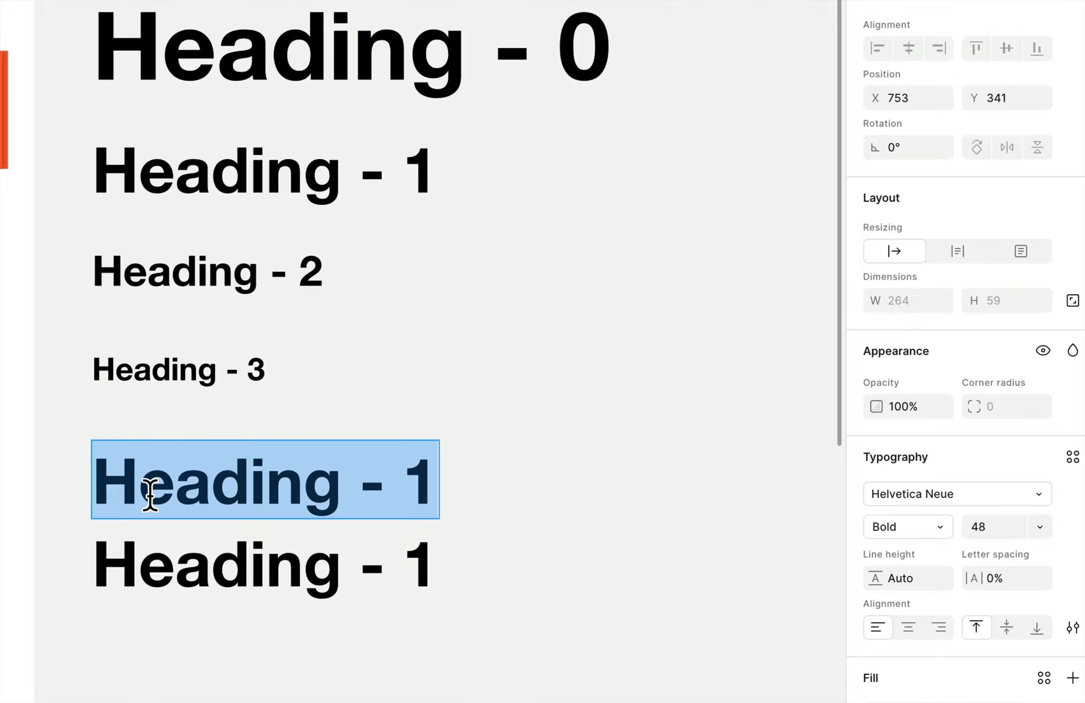
key("End")
key("BackSpace")
type("4")
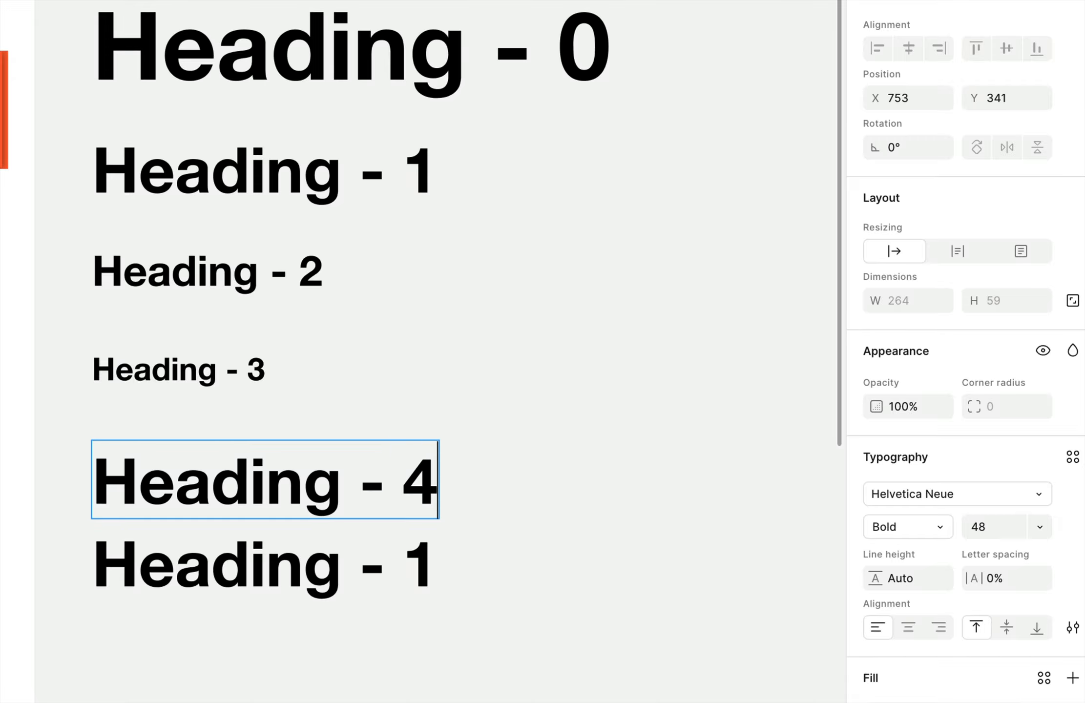
key("ctrl+a")
left_click(989, 528)
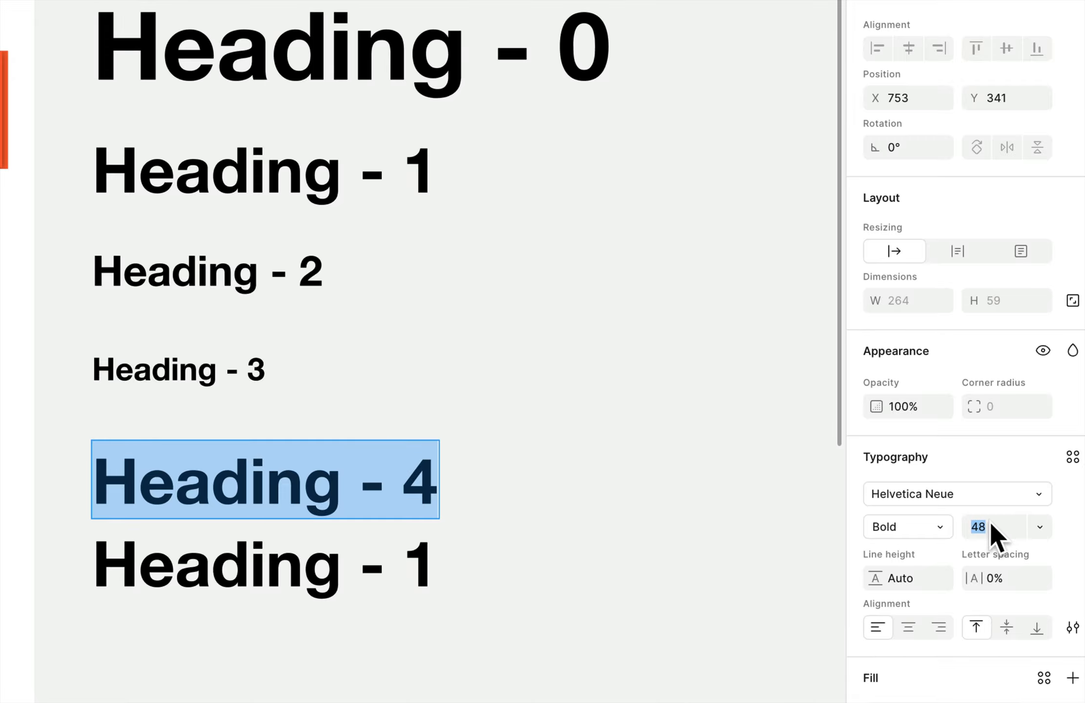
type("1")
key("Return")
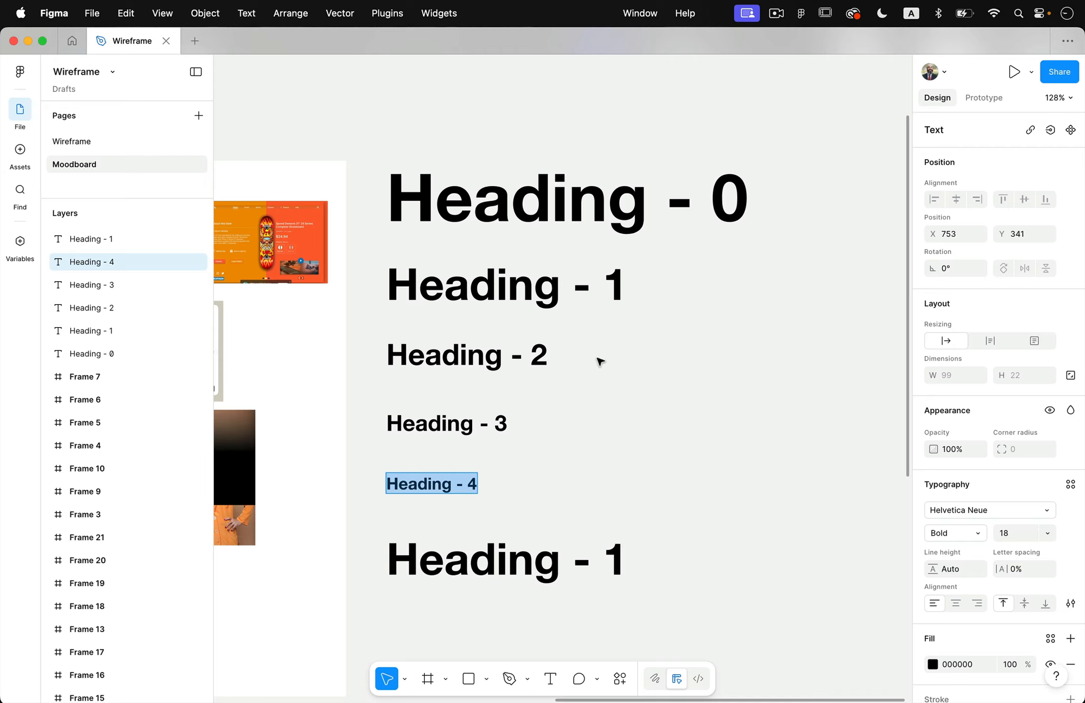
Step: Add the prefix "h4" before "Heading - 4" and the prefix "H3" before "Heading - 3"
key("Left")
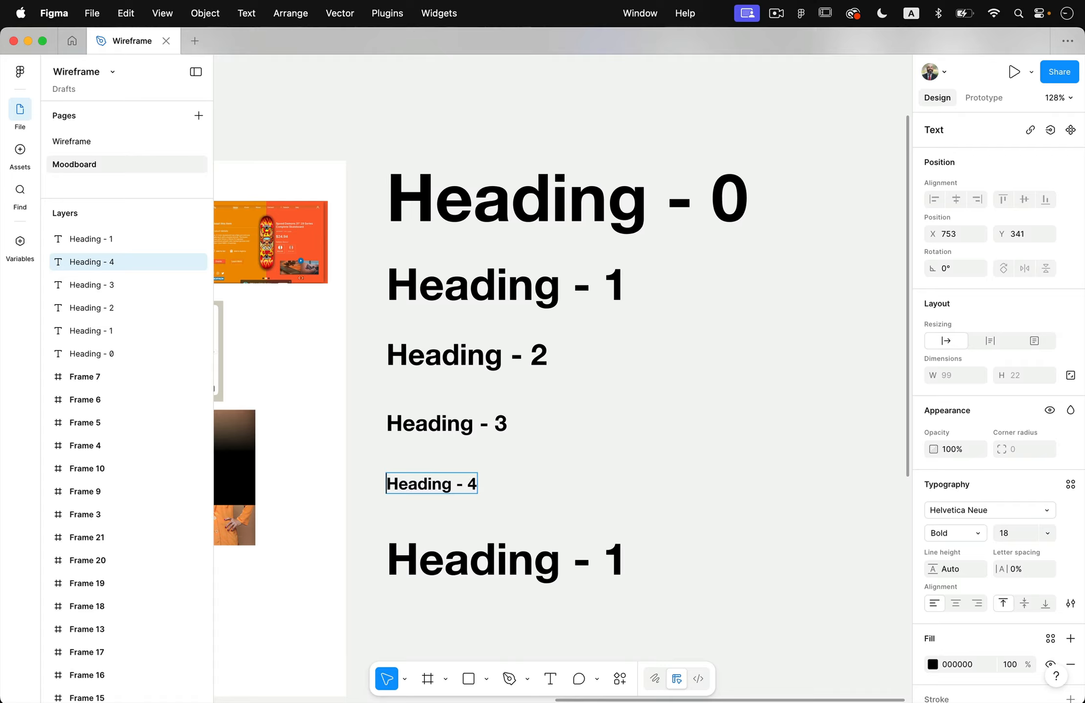
type("h")
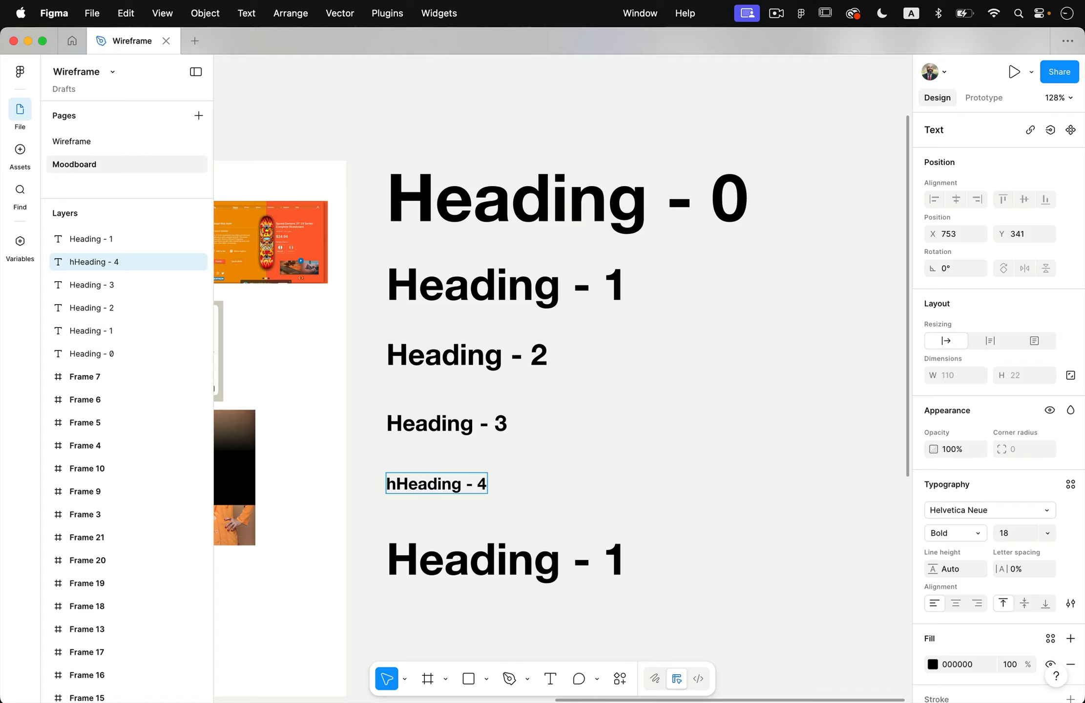
type("4")
left_click(394, 429)
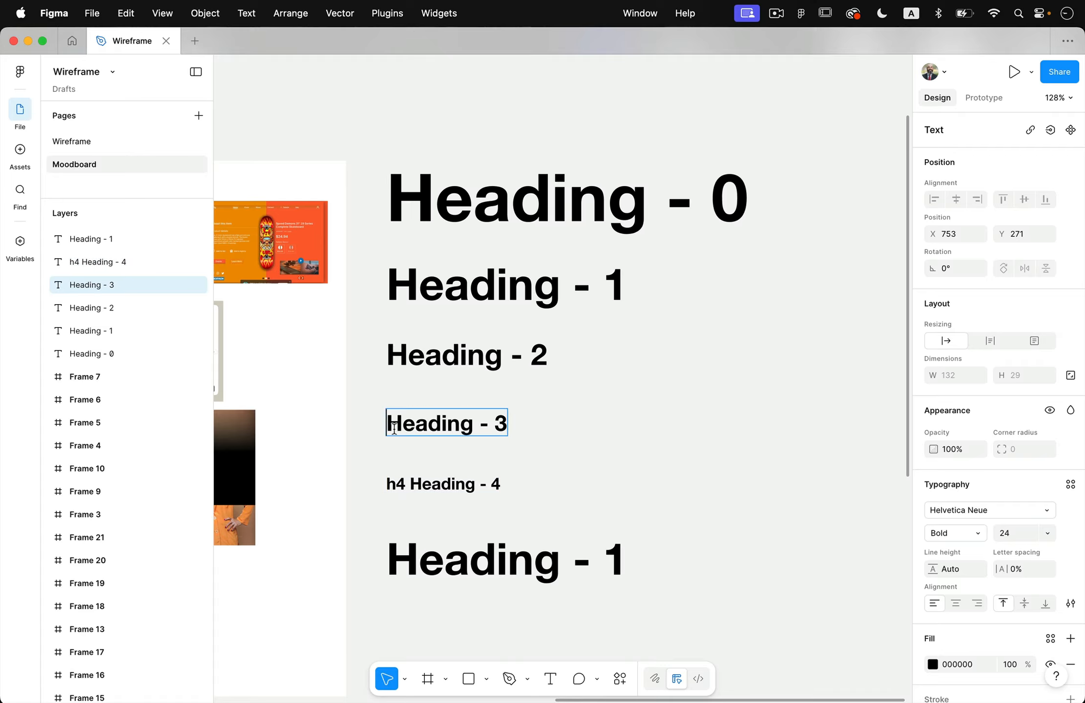
type("H 3")
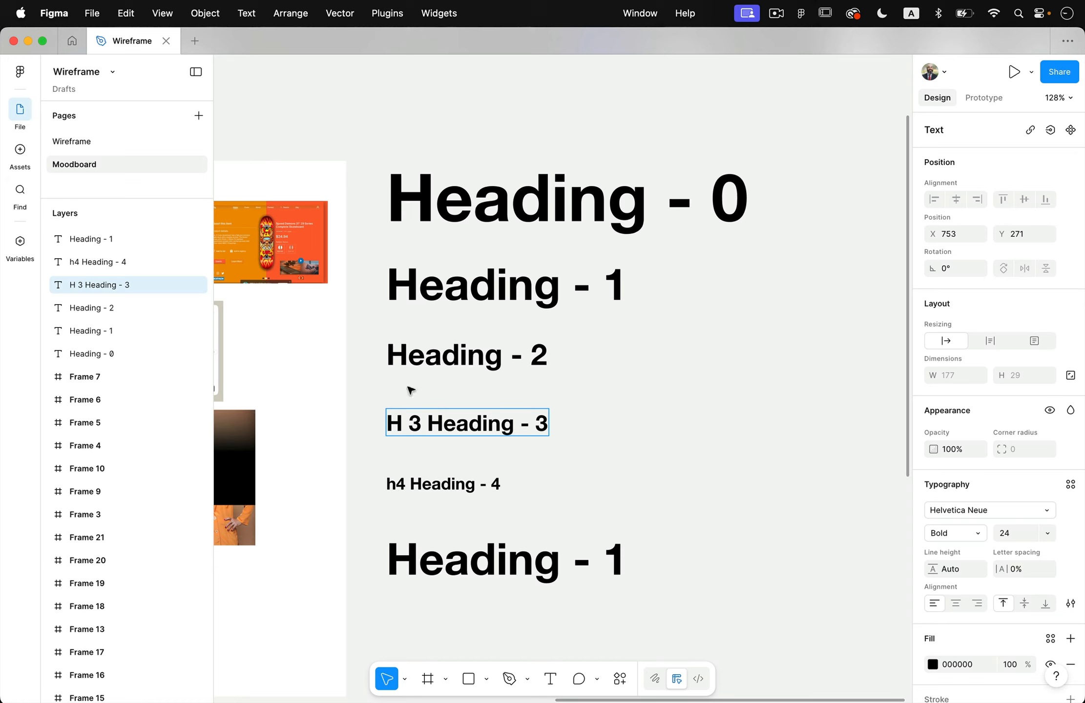
key("Left")
key("BackSpace")
Step: Add the prefix "H2" before "Heading - 2" and the prefix "H1" before the "Heading - 1" directly above it
left_click(387, 360)
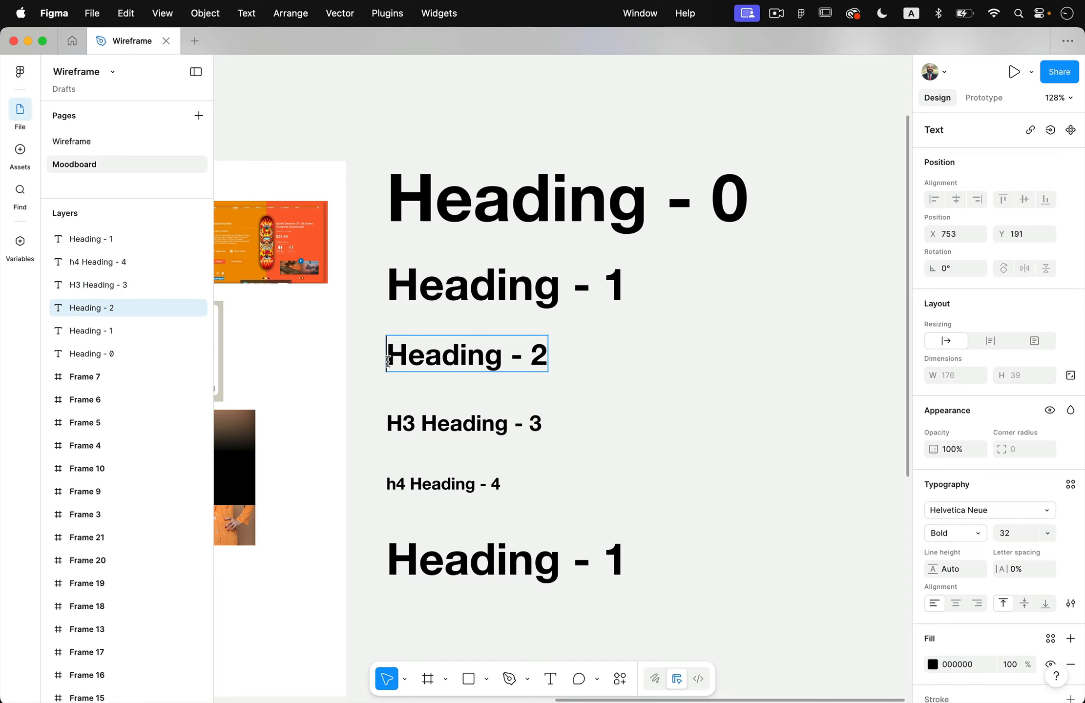
type("H2")
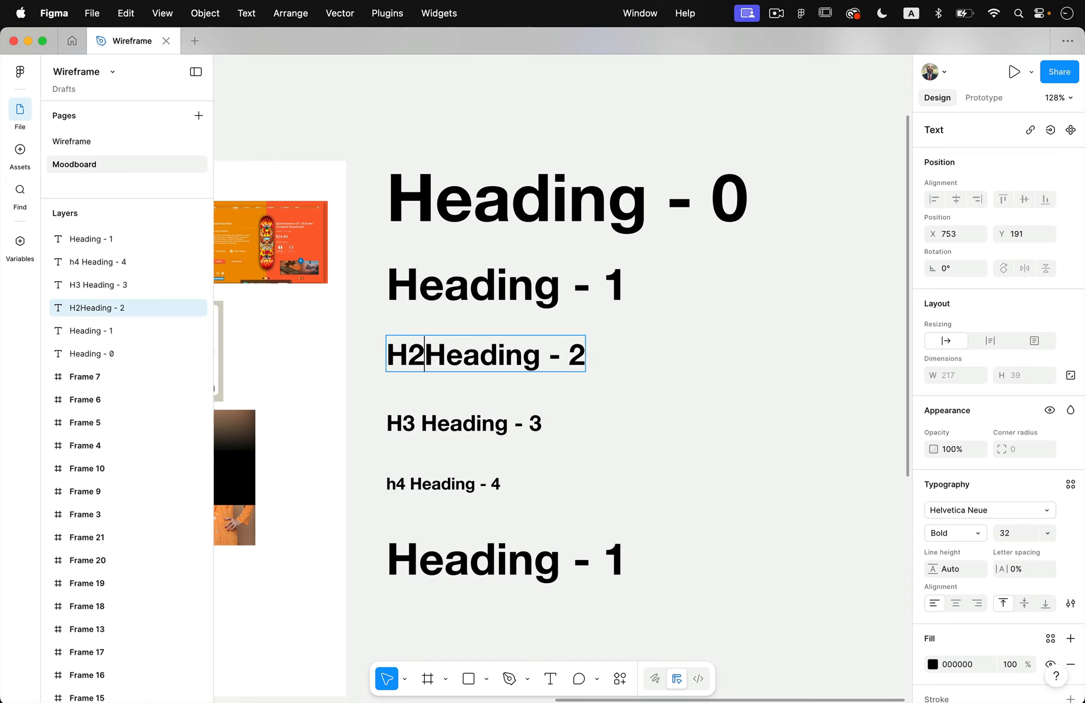
left_click(400, 303)
type("H")
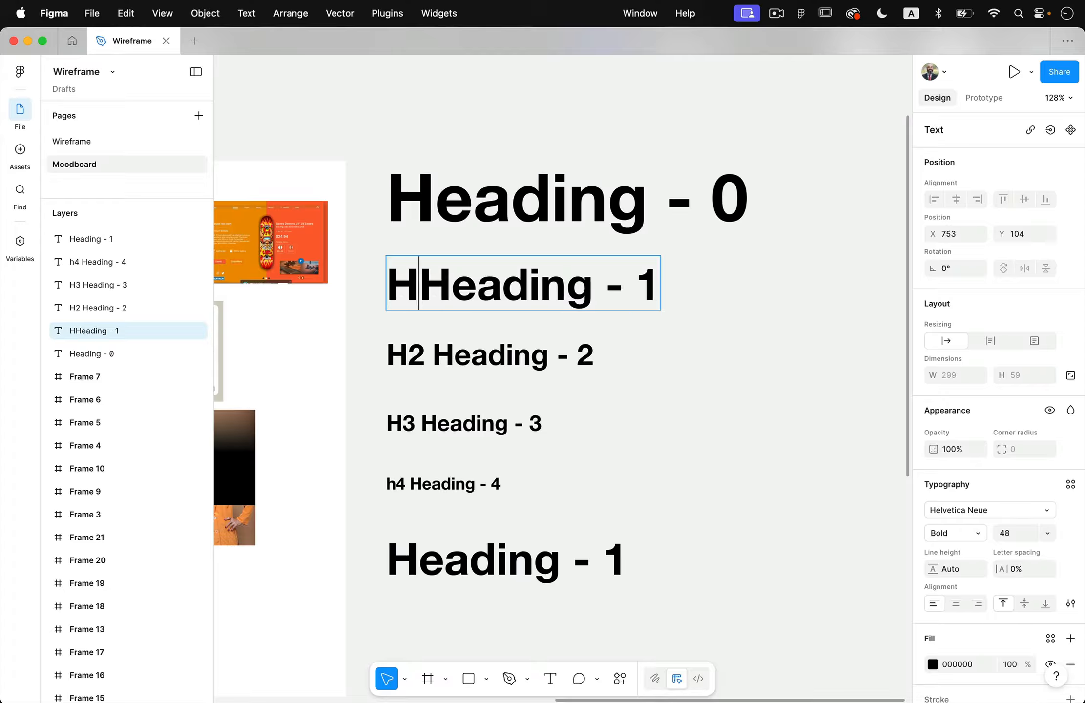
type("1")
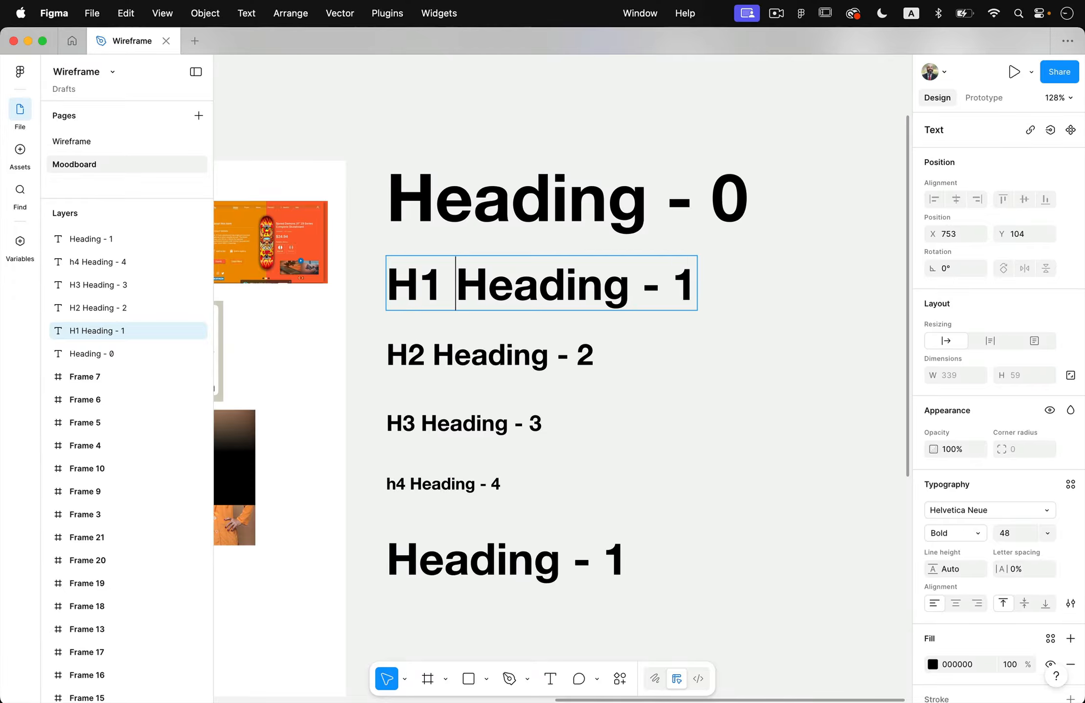
Step: Capitalize the prefix of the "h4 Heading - 4" text so it reads "H4 Heading - 4"
left_click(396, 484)
key("BackSpace")
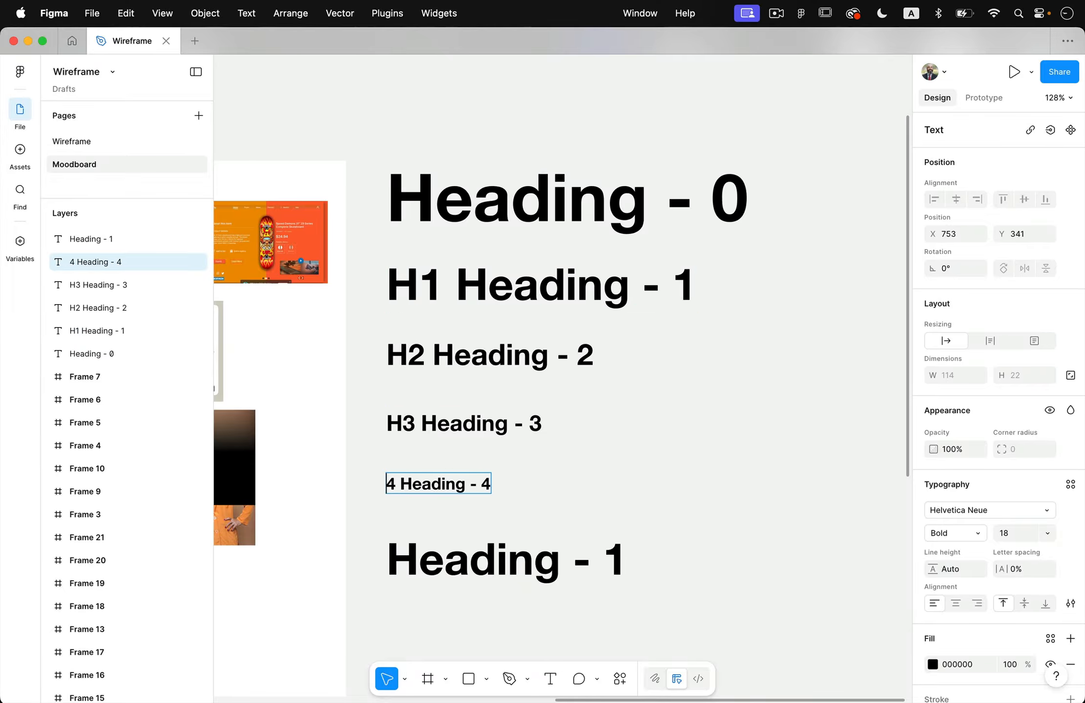
type("H")
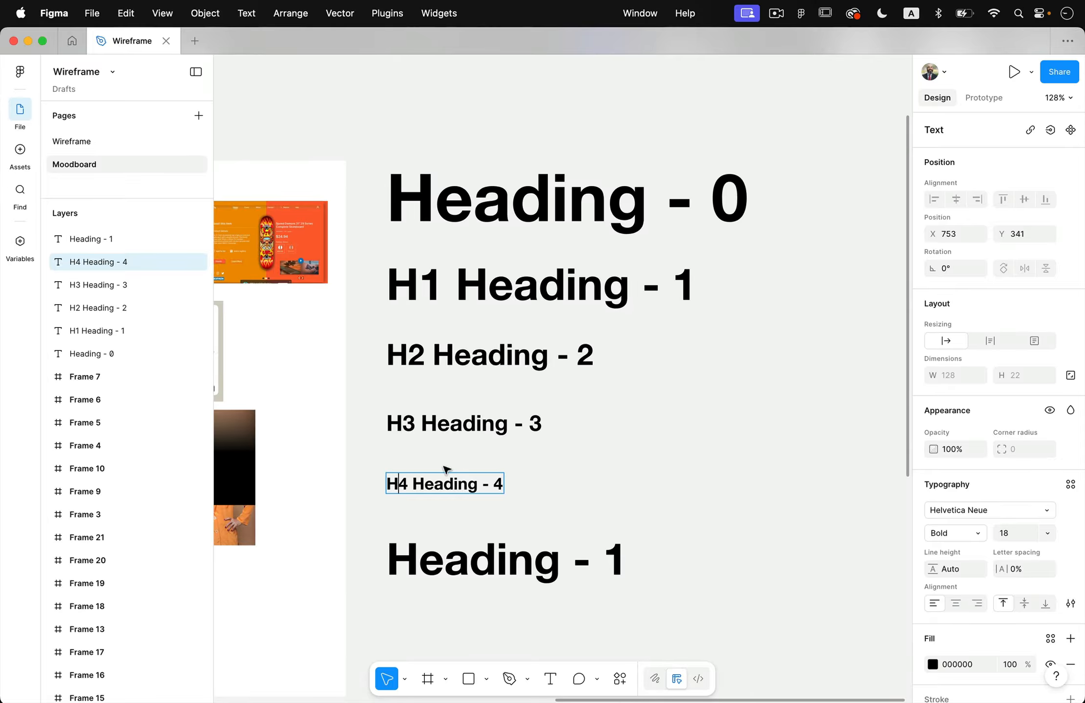
Step: Delete the large "Heading - 0" text at the head of the column
scroll(446, 469, "down", 1)
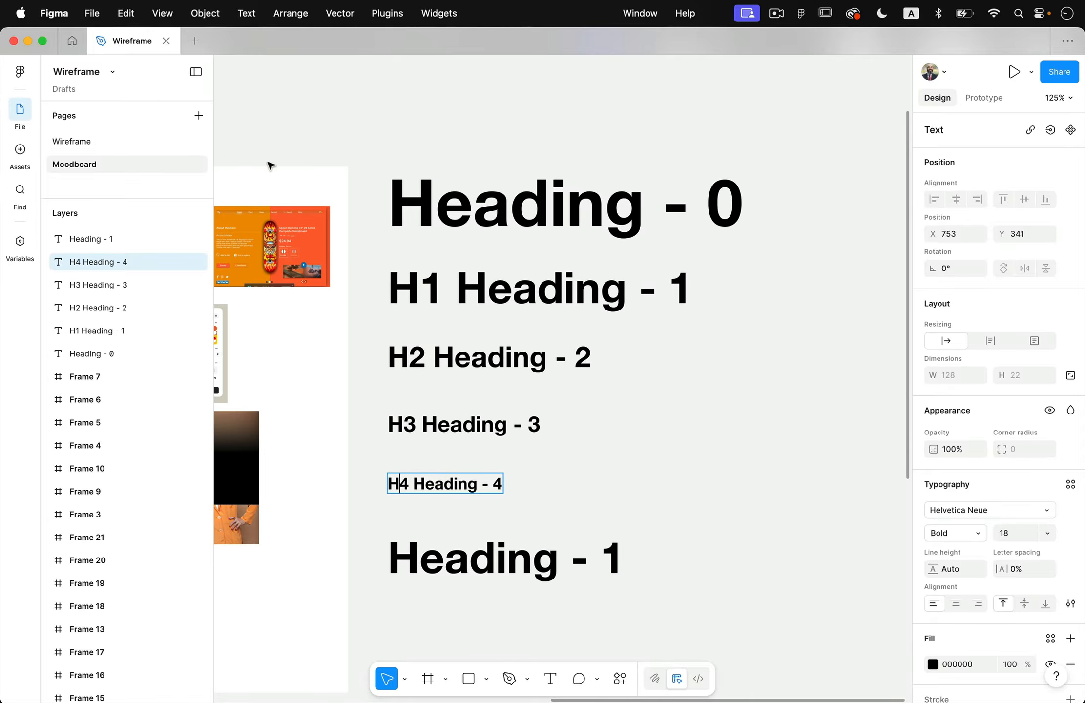
key("Escape")
left_click(447, 208)
Step: Replace the text of the unprefixed "Heading - 1" below "H4 Heading - 4" with "Paragraph"
scroll(448, 206, "down", 5)
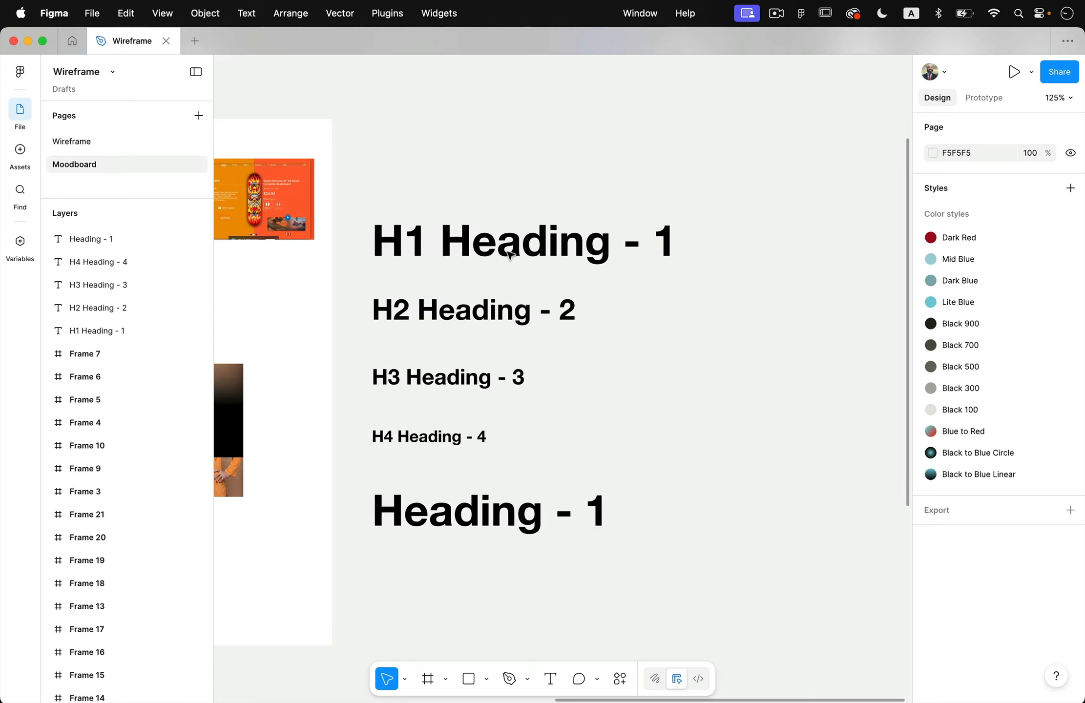
left_click(484, 438)
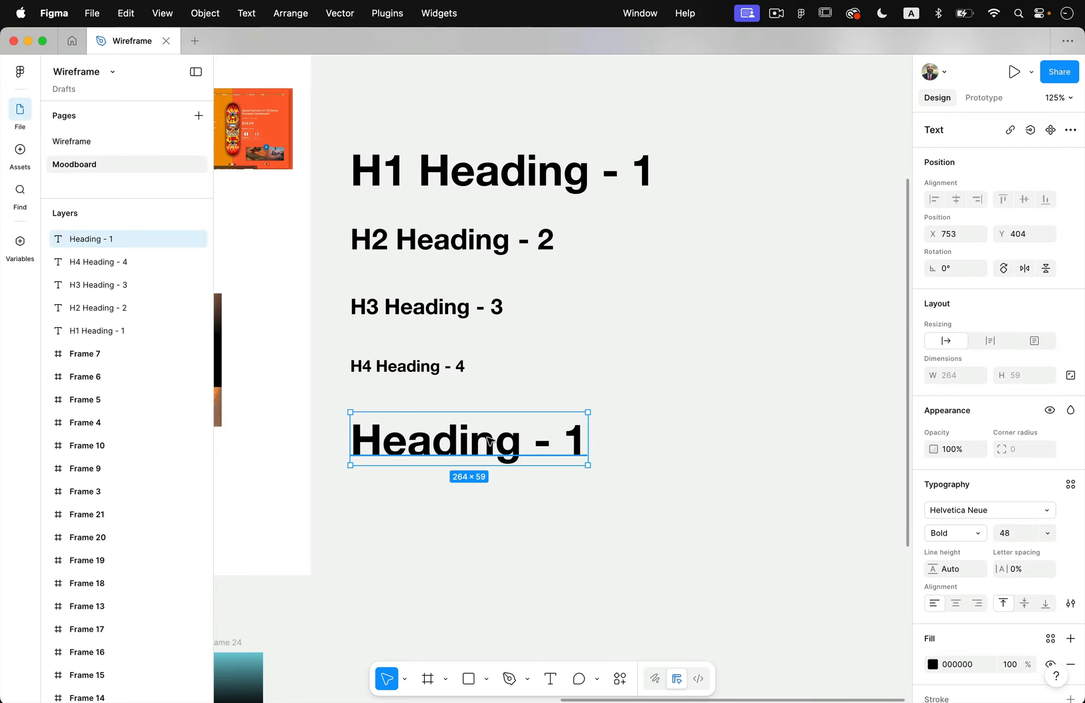
double_click(455, 445)
type("Paragraph")
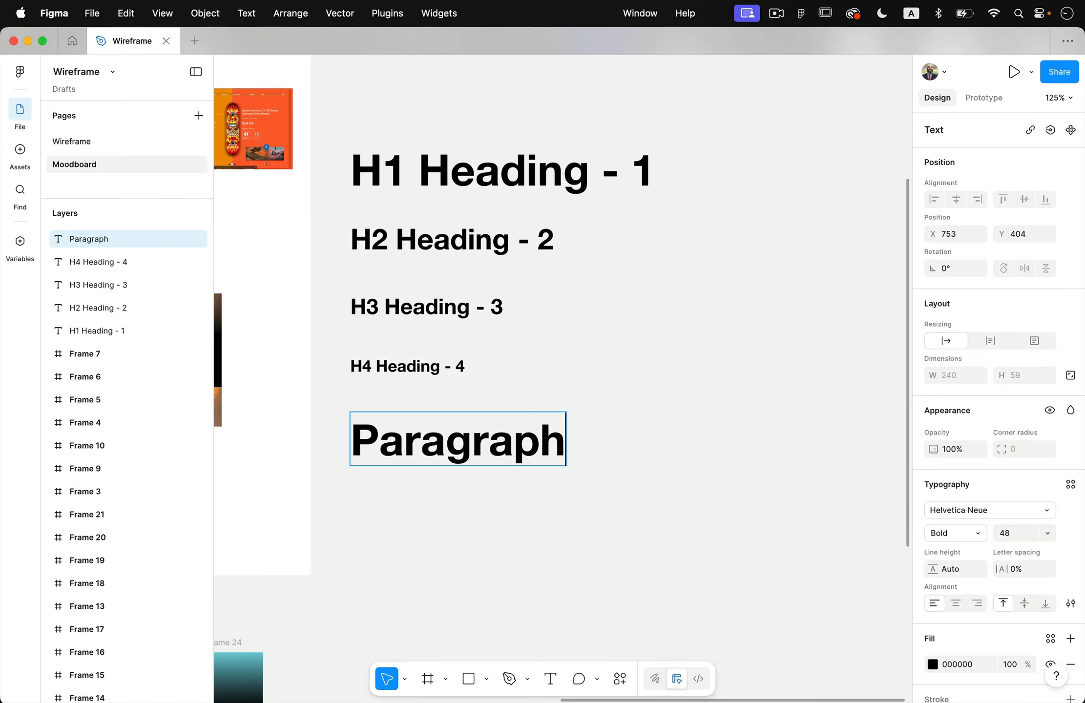
Step: Set the "Paragraph" text to the Light weight with a font size of 16, and deselect it
key("super+a")
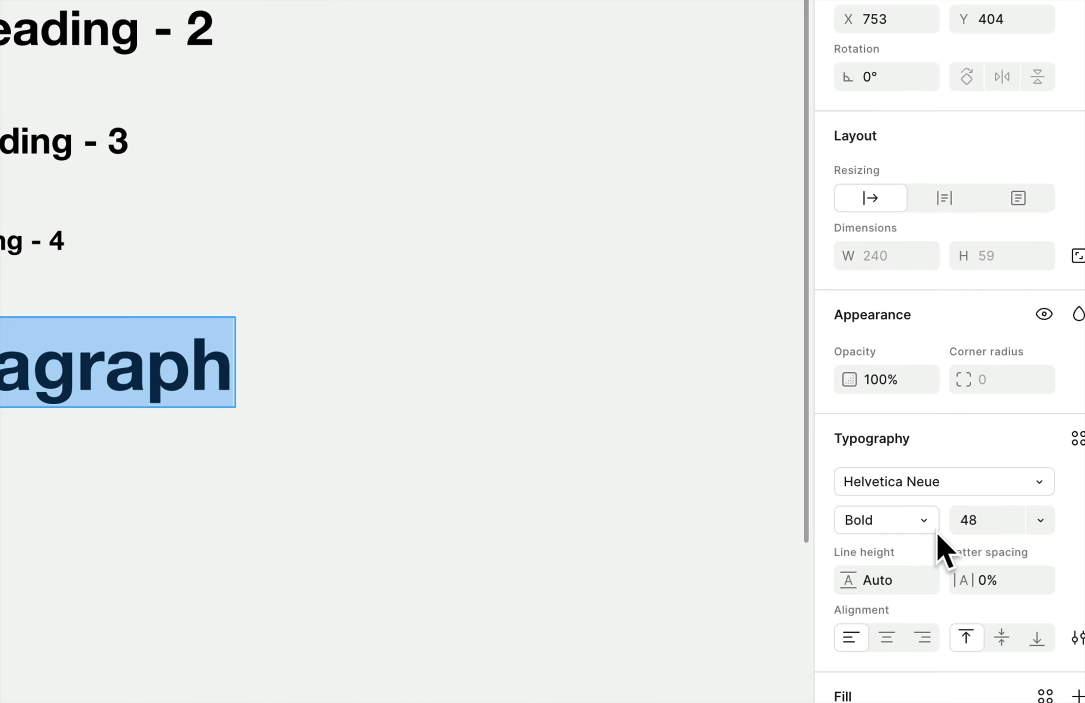
left_click(974, 531)
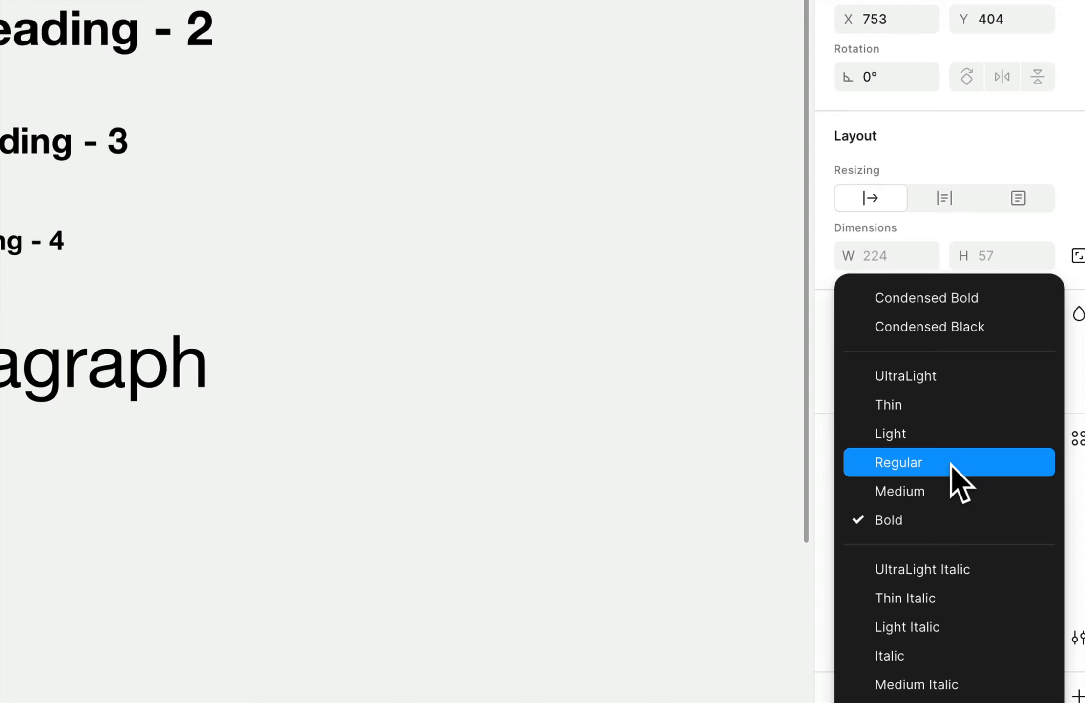
left_click(953, 442)
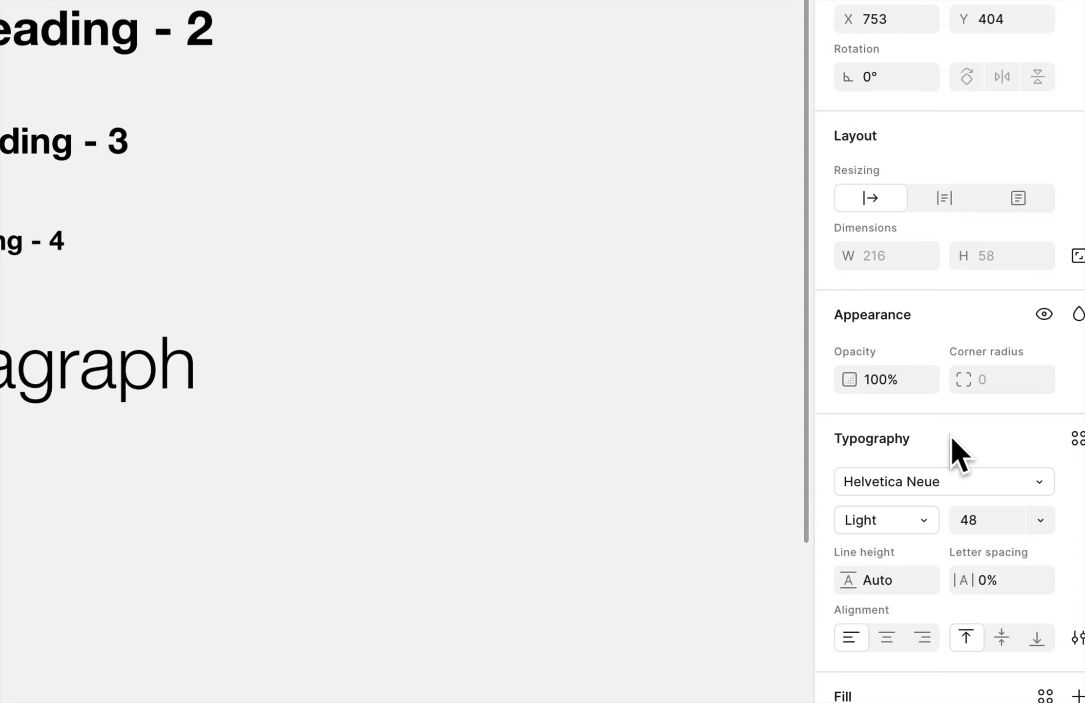
left_click(1005, 521)
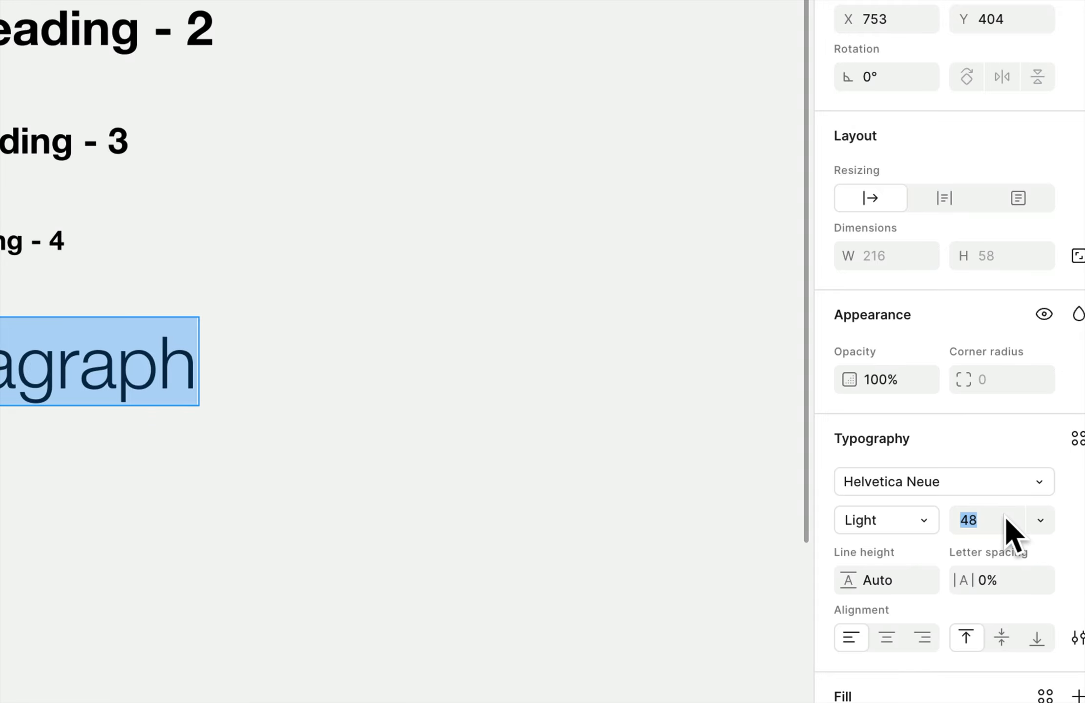
type("16")
key("Return")
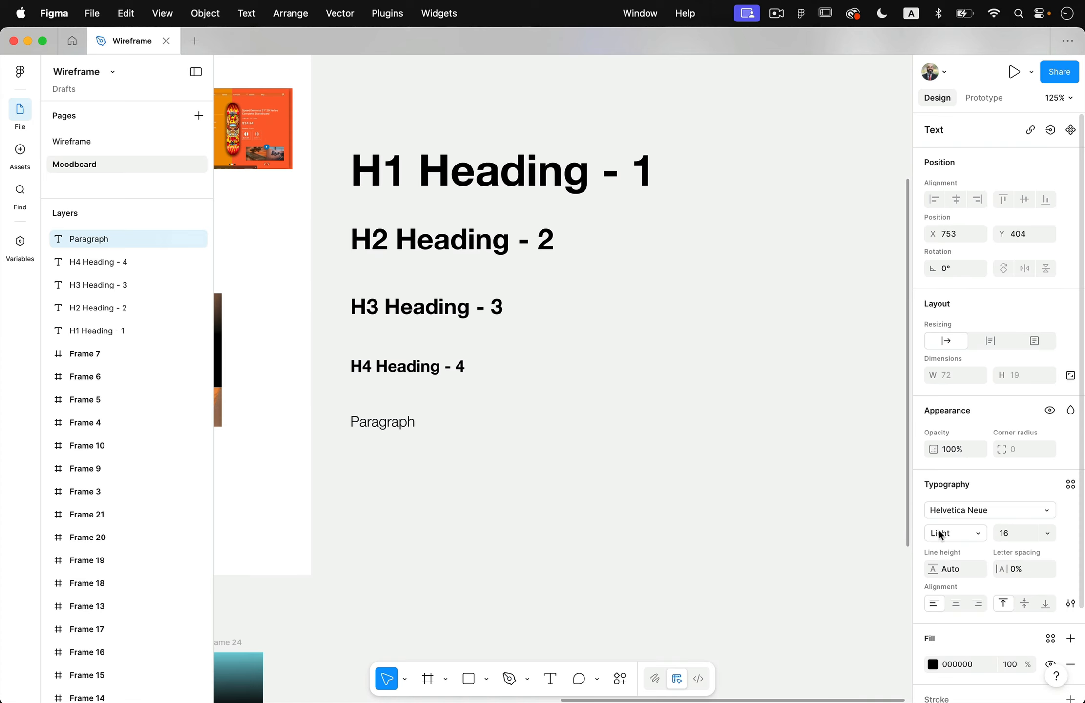
key("Return")
scroll(584, 383, "left", 1)
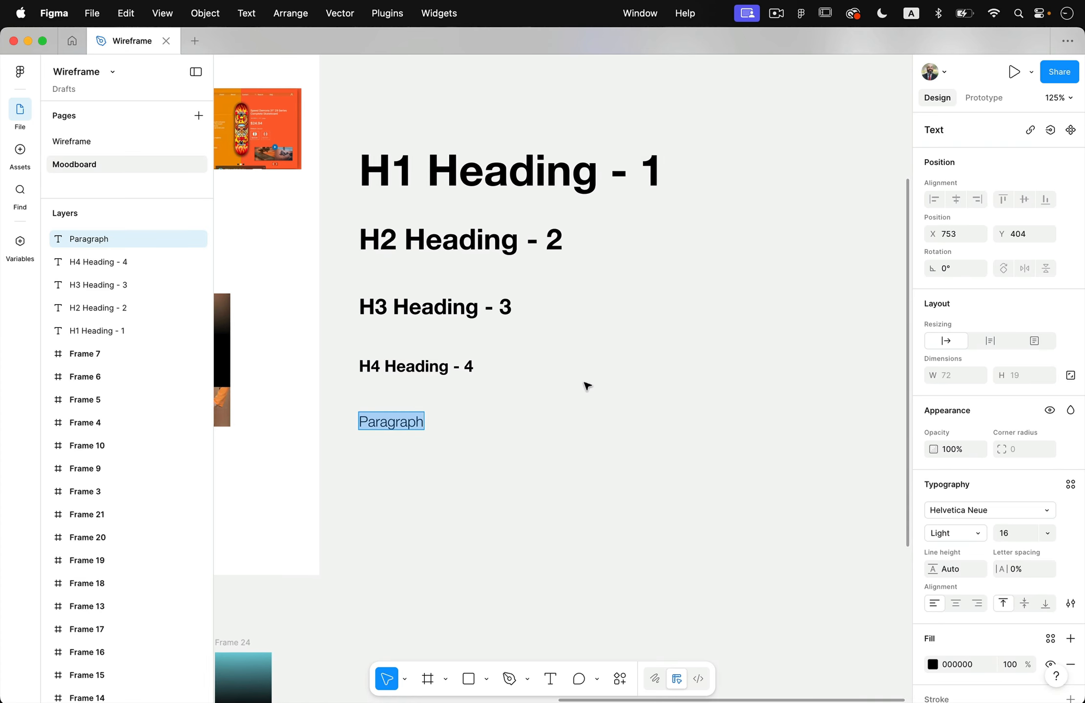
key("super+z")
key("super+shift+z")
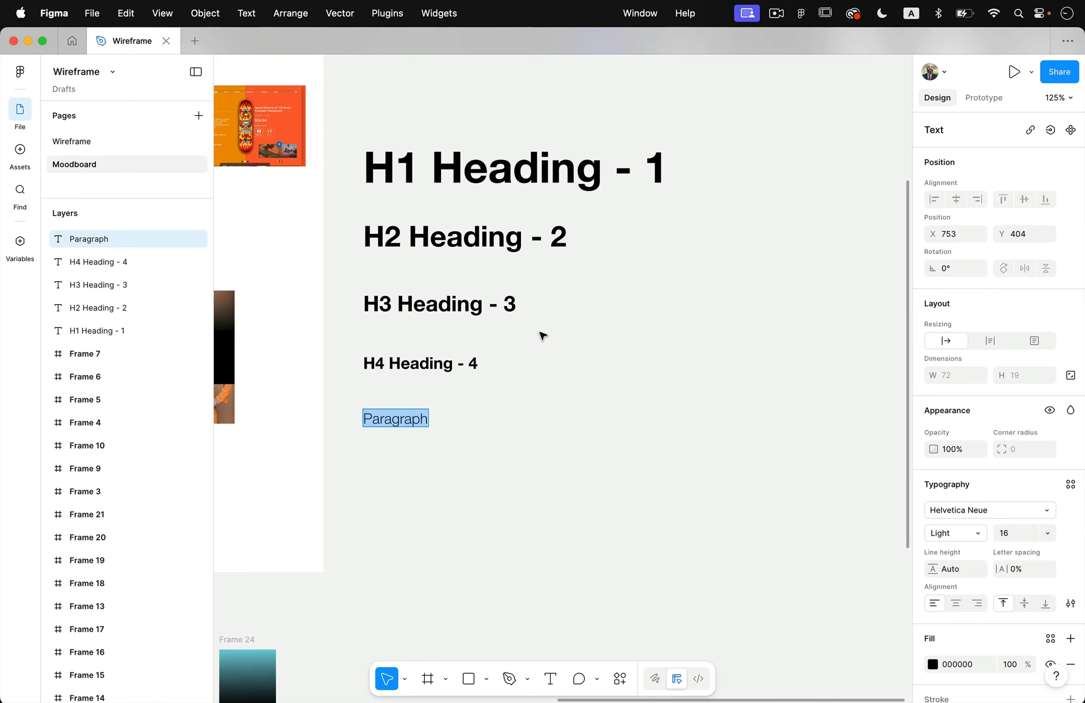
key("Escape")
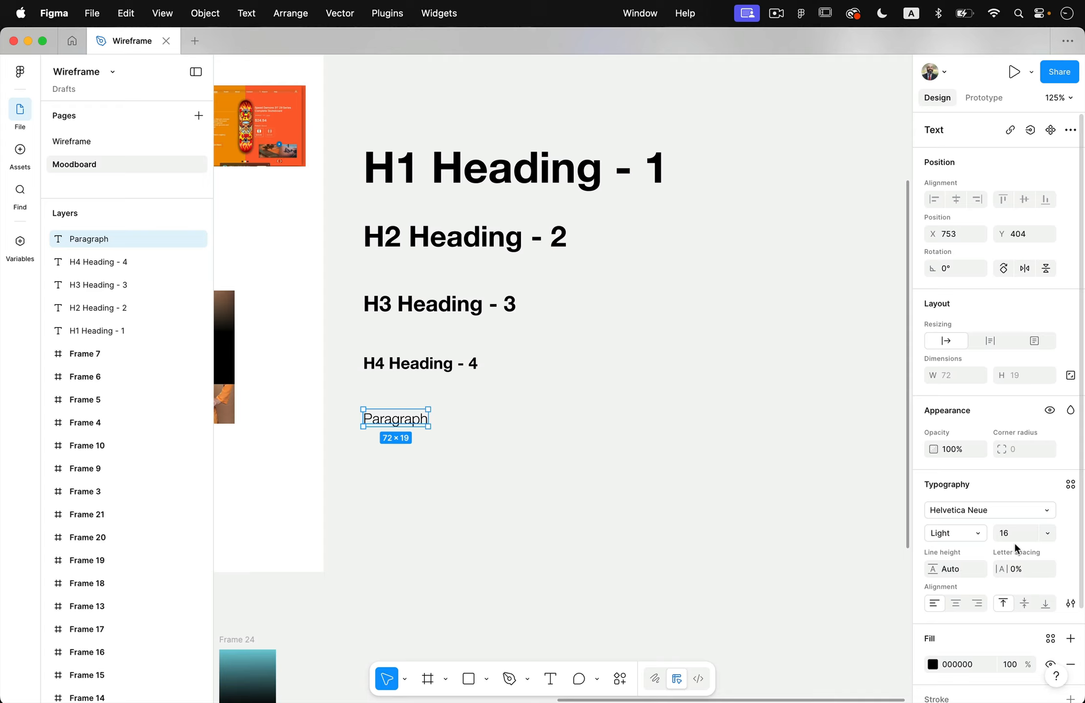
left_click(731, 400)
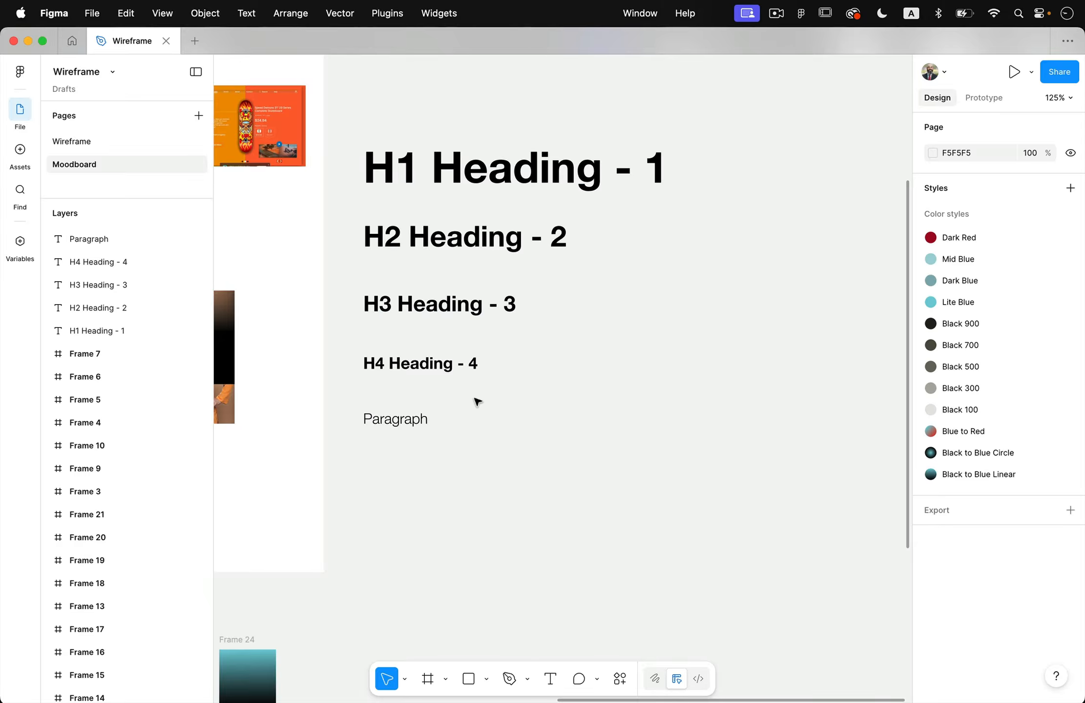
Step: Create a new text style named "Paragraph" from the "Paragraph" sample text
left_click(402, 423)
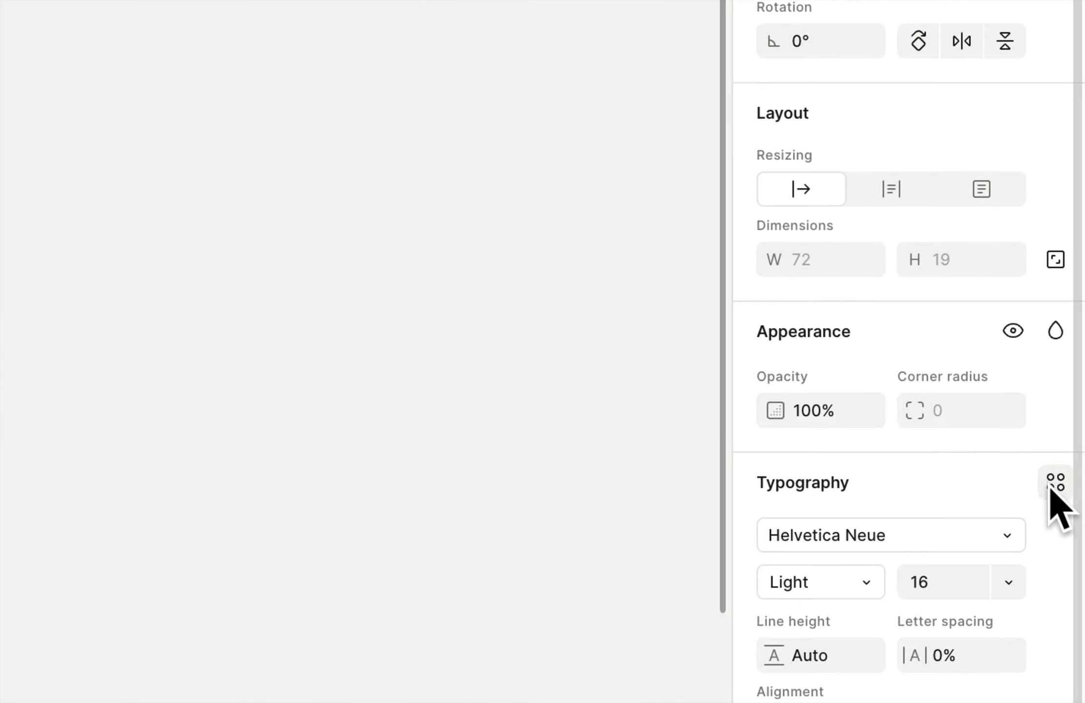
left_click(1054, 482)
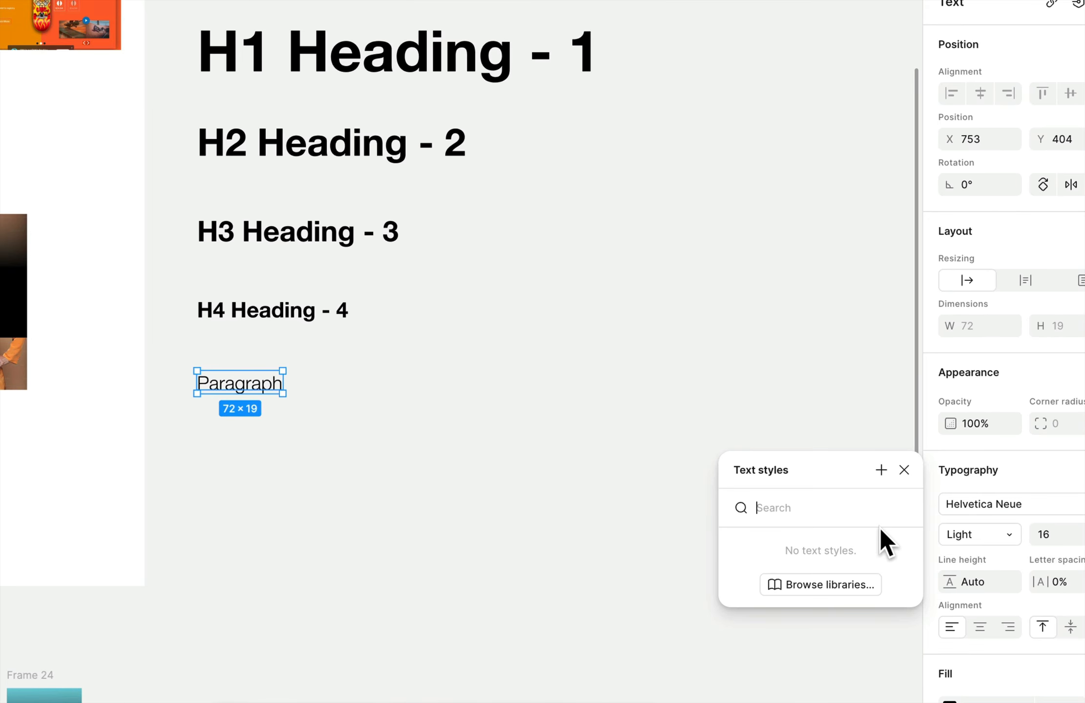
left_click(881, 470)
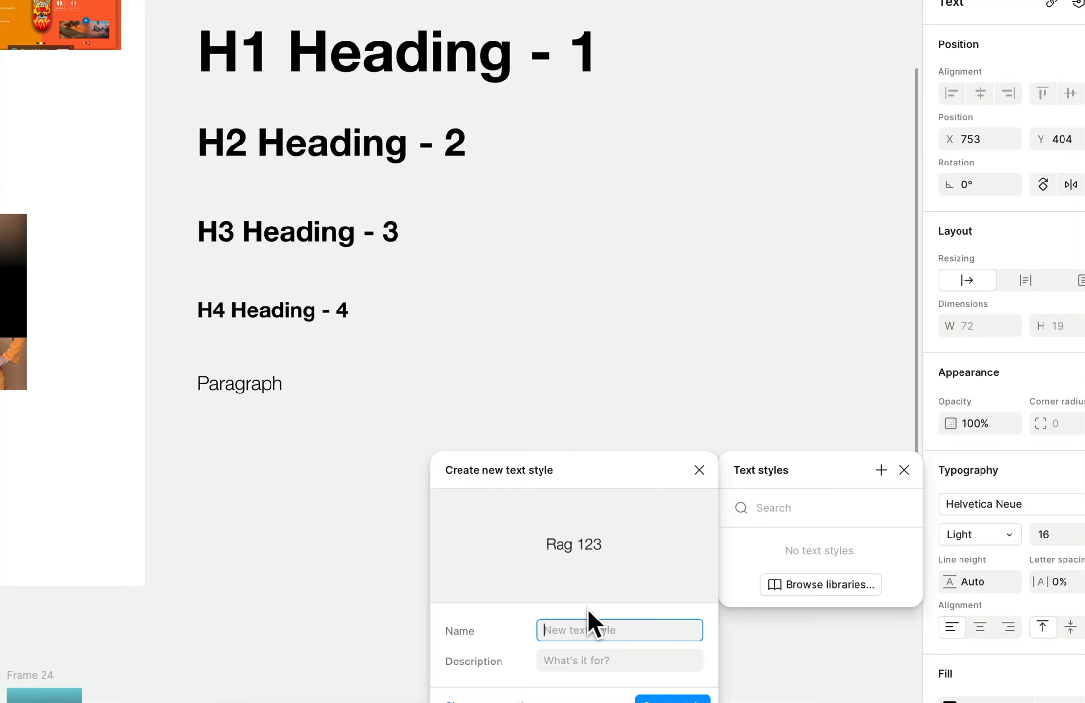
type("Paragraph")
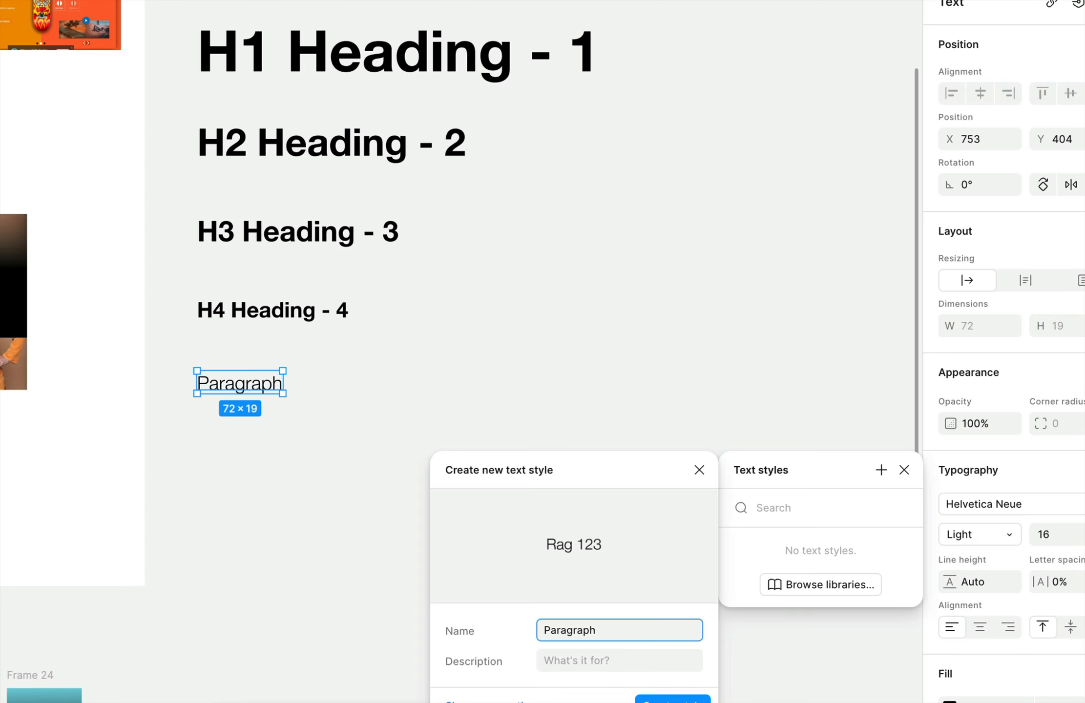
key("Return")
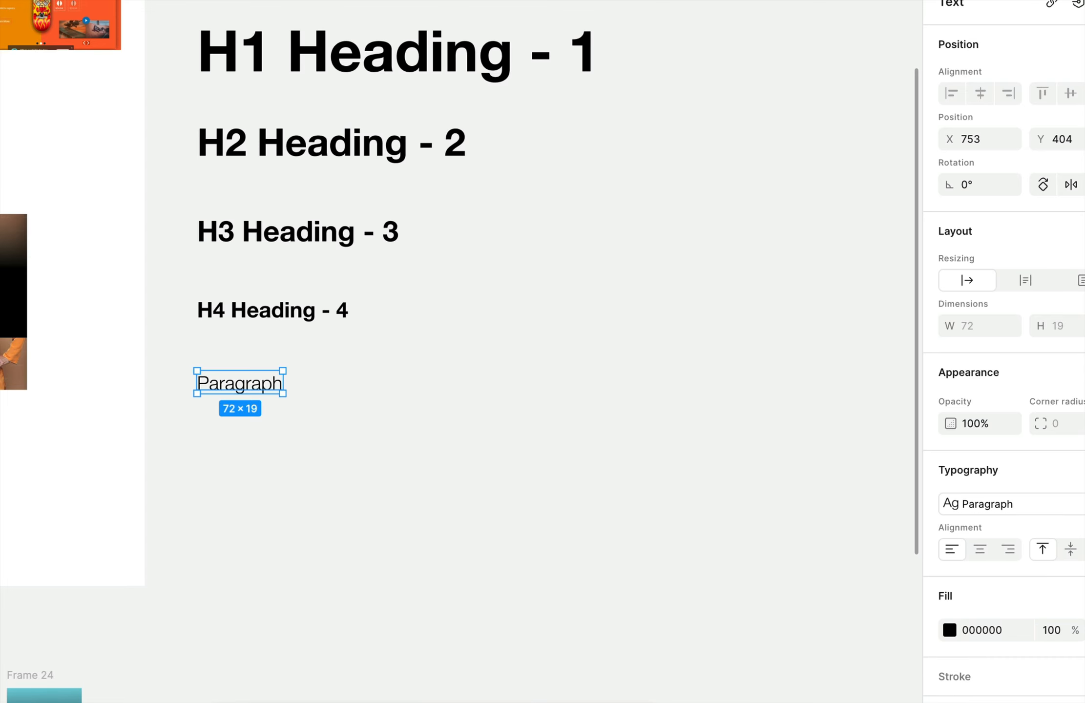
Step: Create a new text style named "H4" from the "H4 Heading - 4" sample
left_click(274, 316)
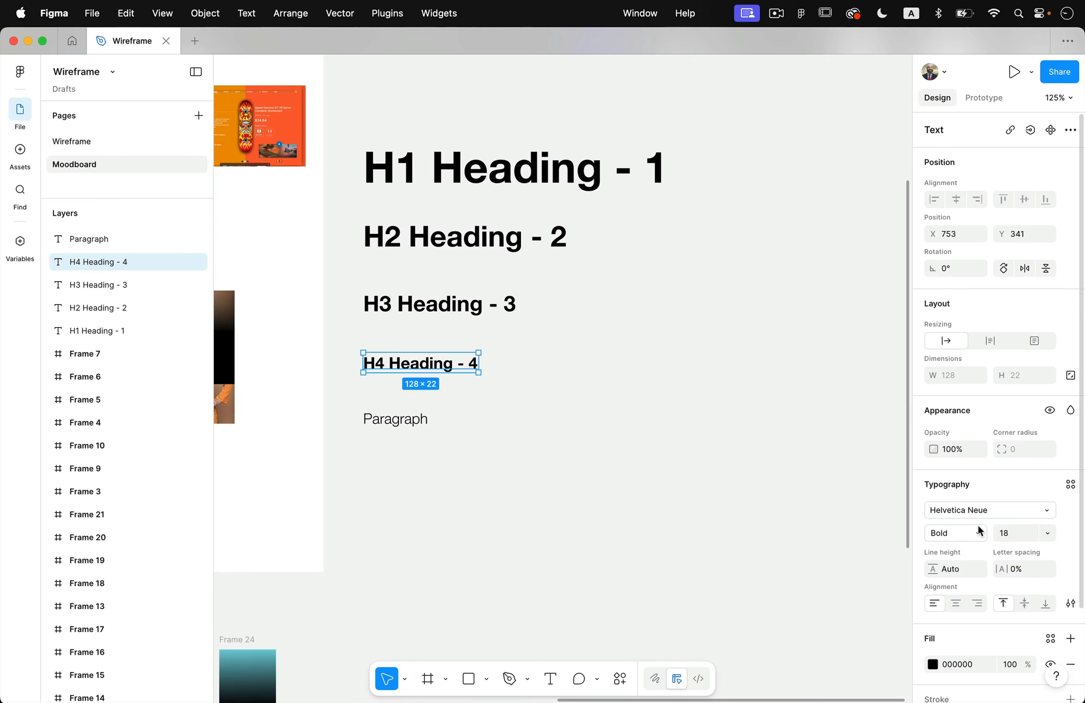
left_click(1071, 484)
left_click(882, 484)
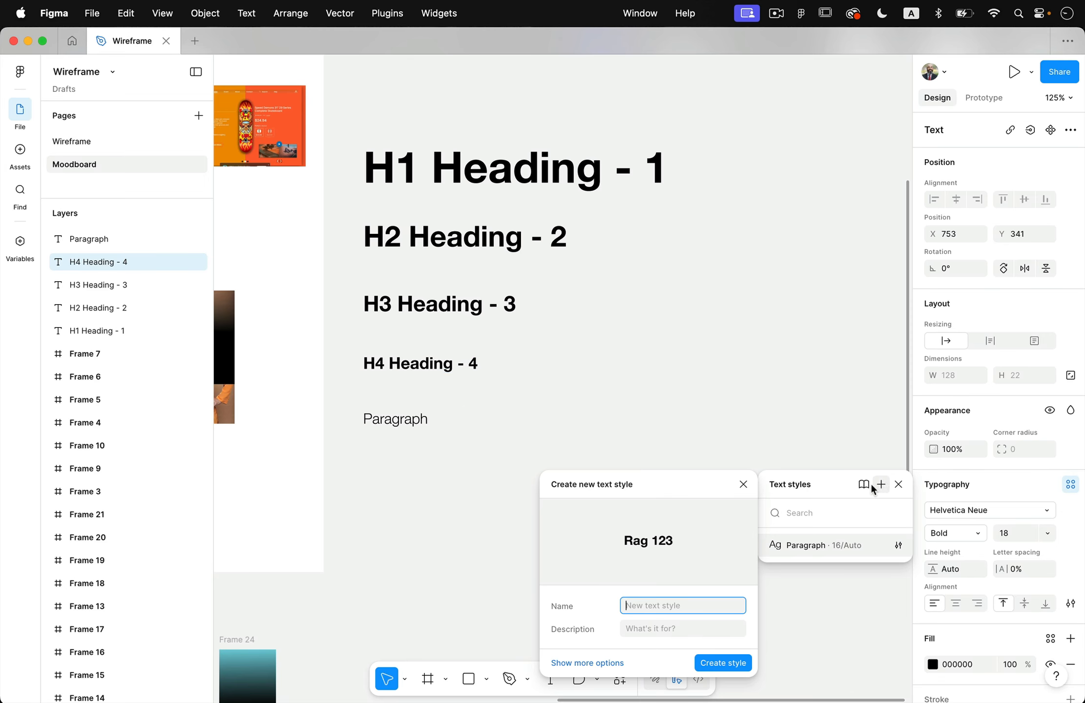
type("H4")
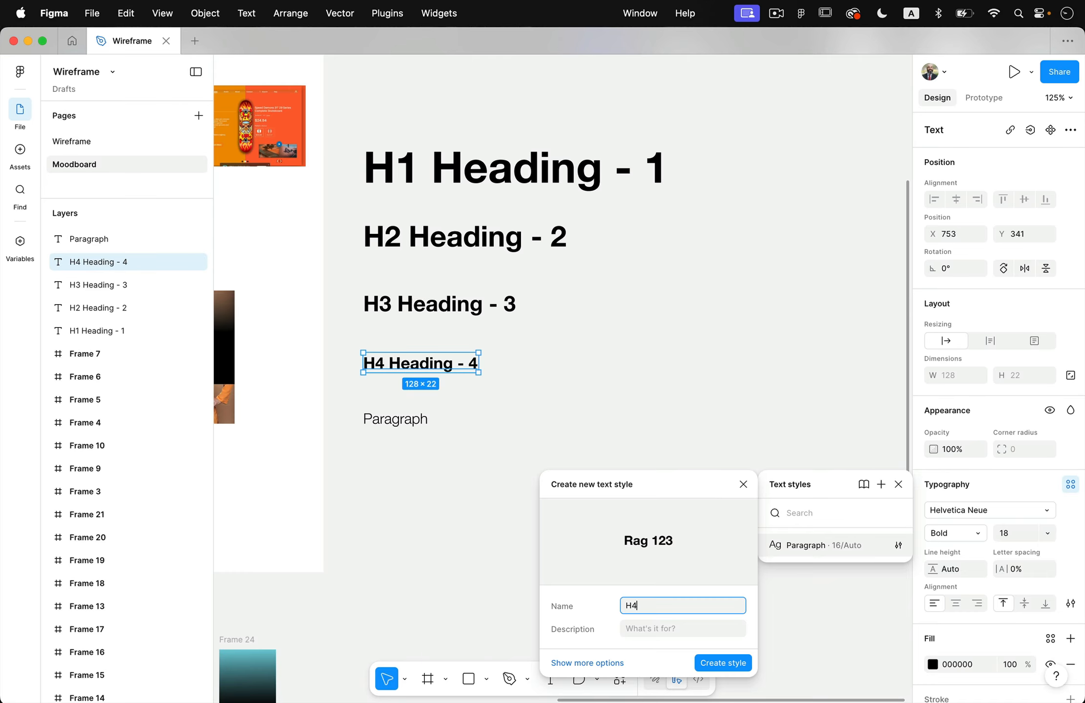
key("Return")
Step: Create a new text style for the H3 level from the "H3 Heading - 3" sample
left_click(437, 305)
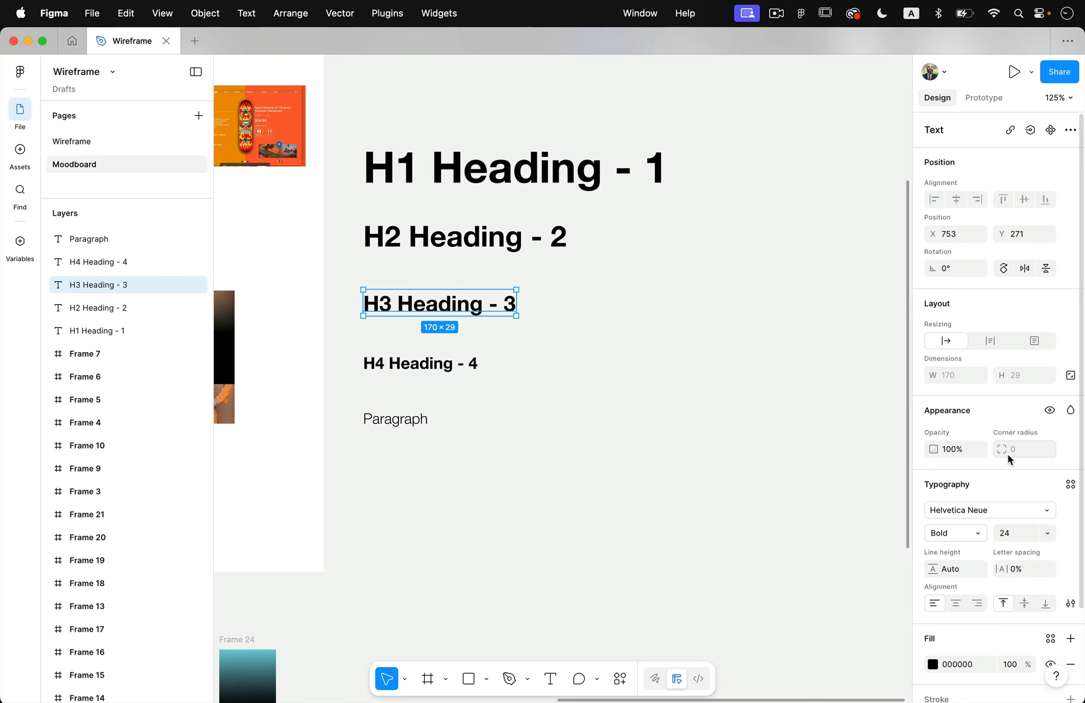
left_click(1070, 485)
left_click(882, 484)
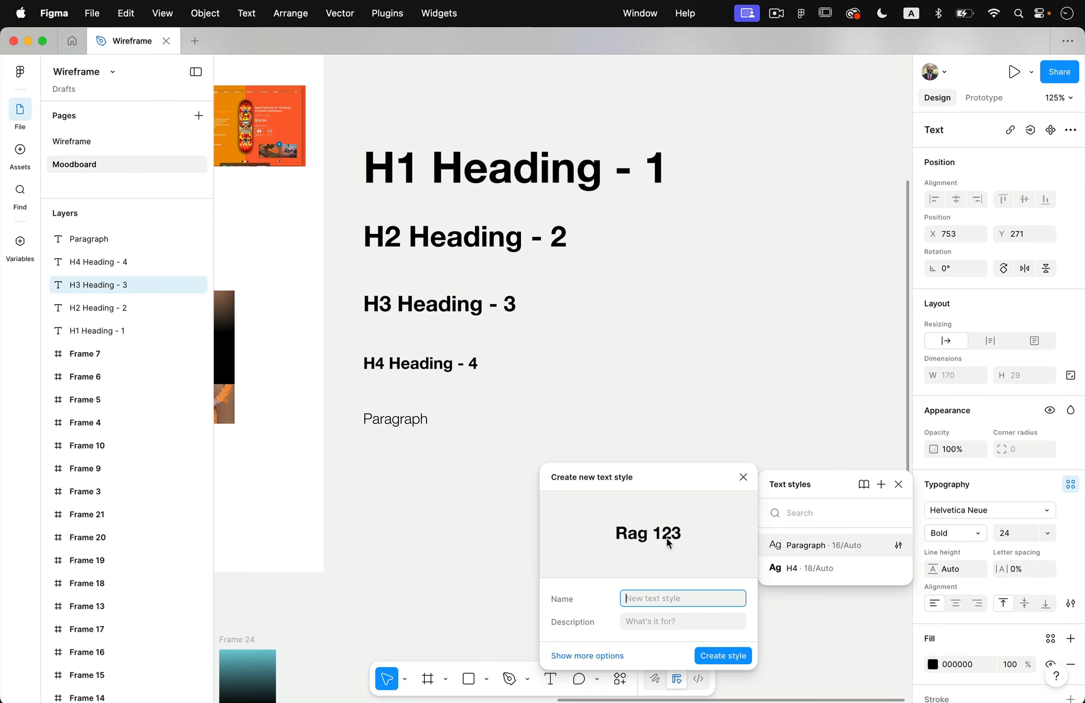
type("H3")
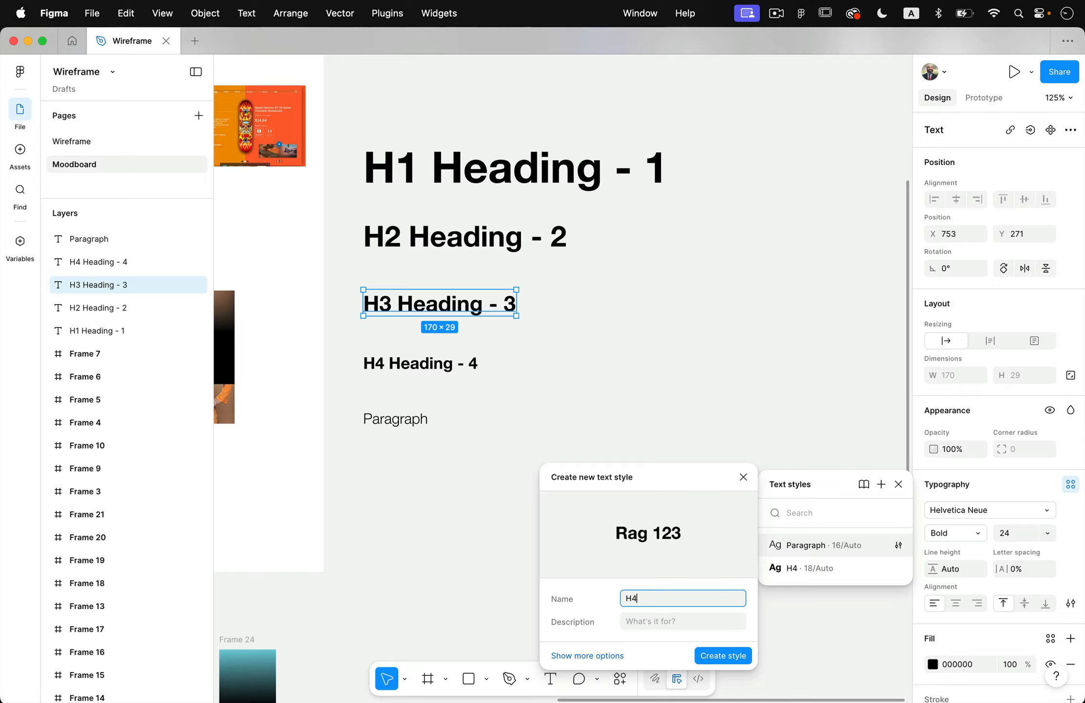
key("Return")
Step: Create a new text style named "H2" from the "H2 Heading - 2" sample
left_click(431, 242)
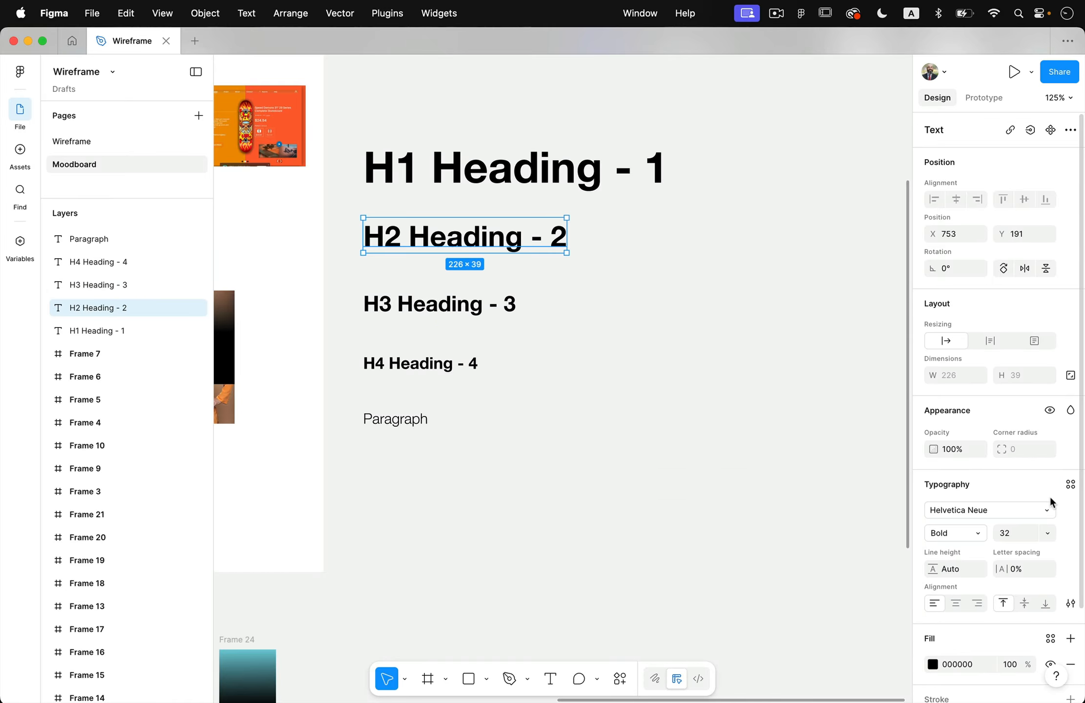
left_click(1070, 484)
left_click(882, 484)
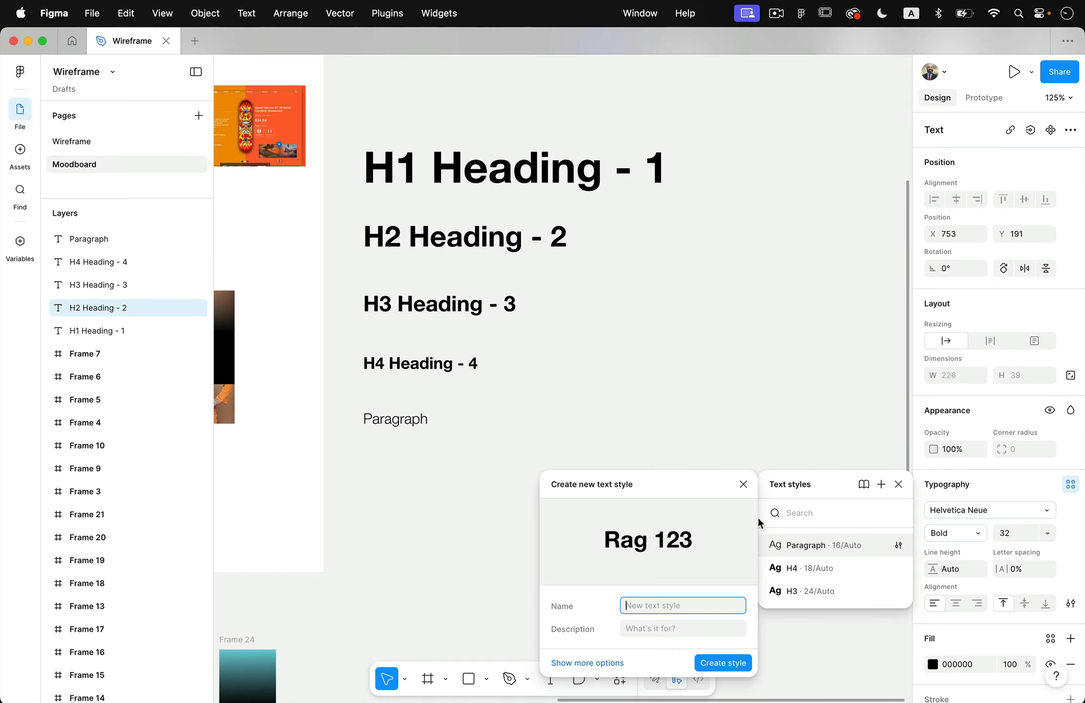
type("H2")
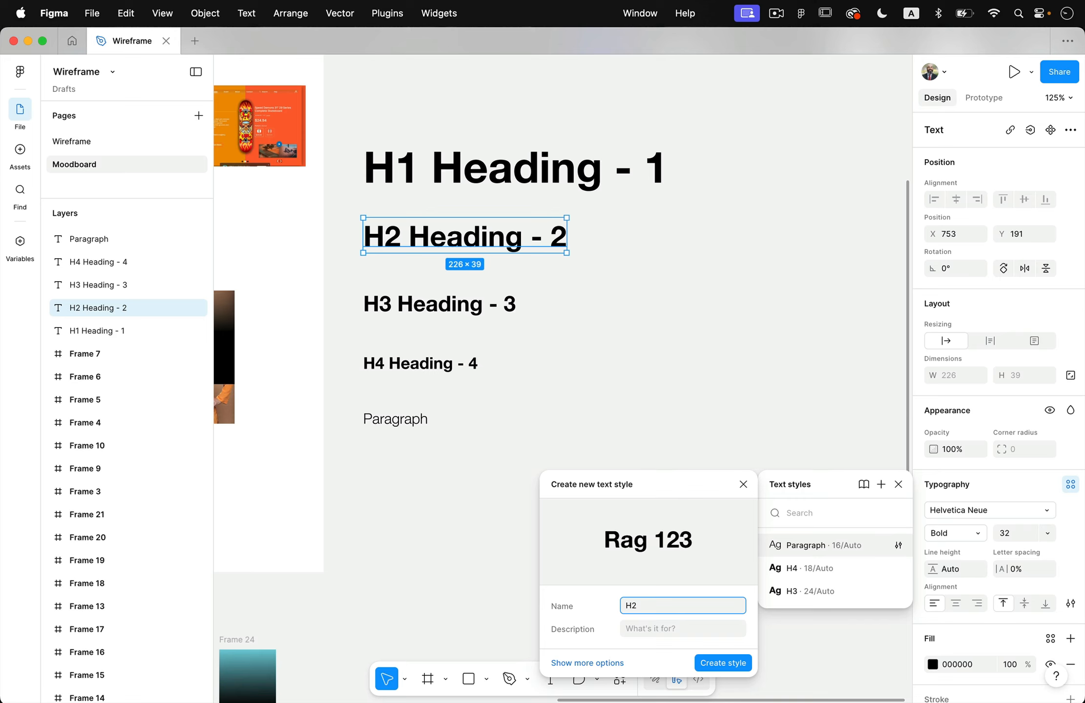
key("Return")
Step: Create a new text style named "H1" from the "H1 Heading - 1" sample, and deselect the text
left_click(453, 192)
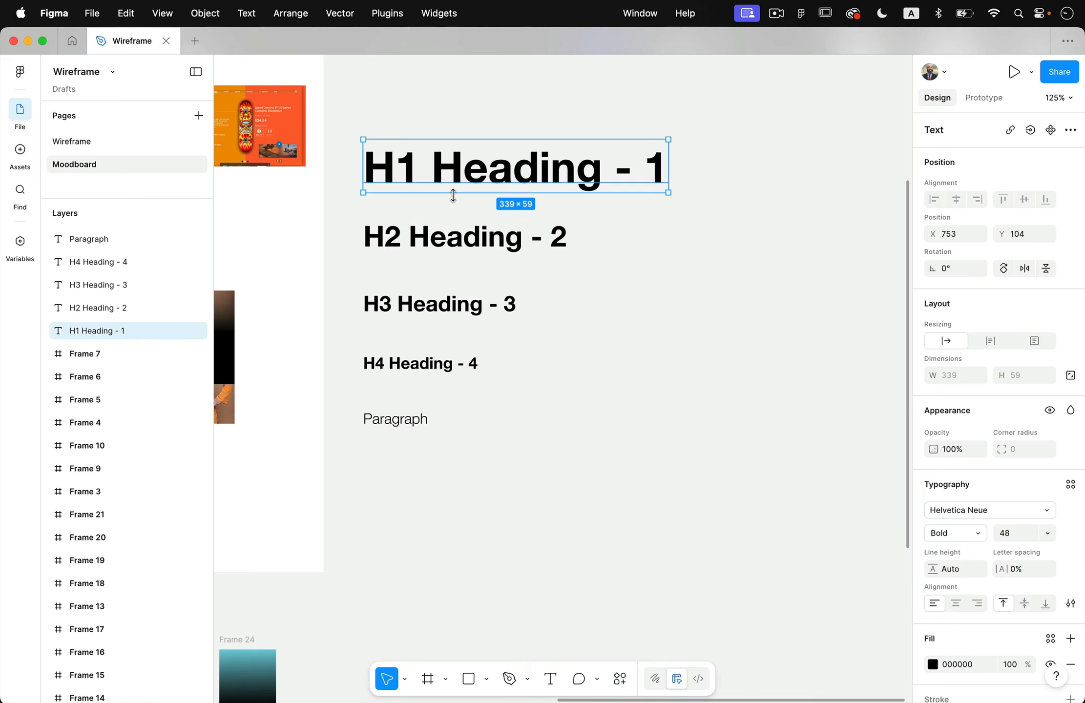
left_click(1069, 484)
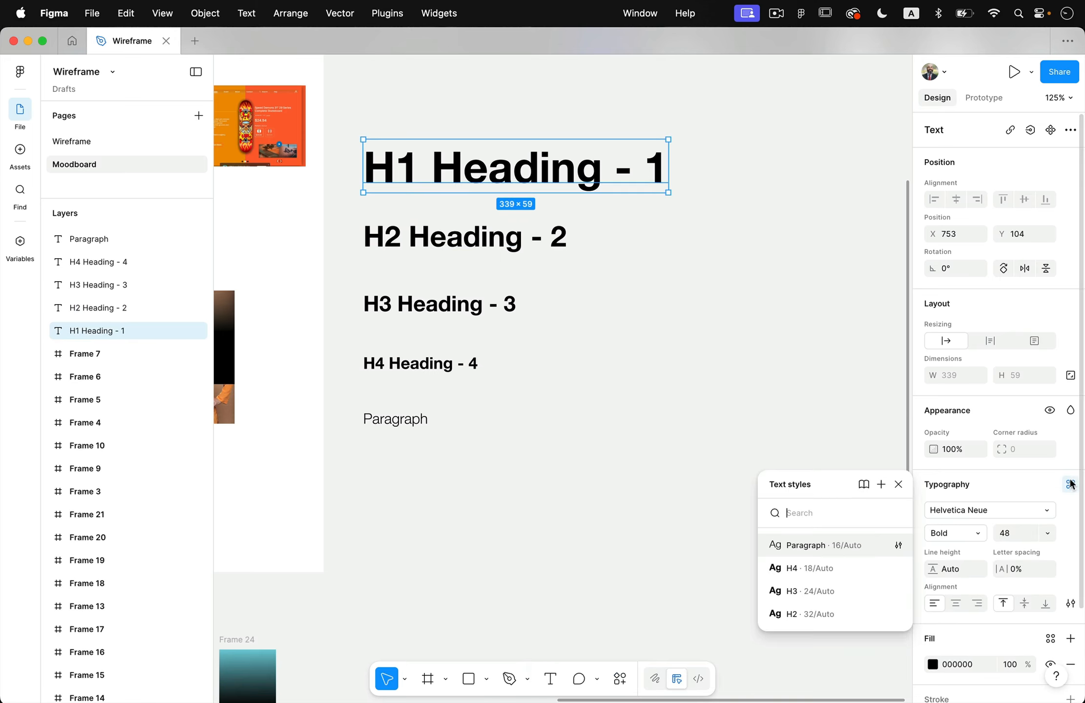
left_click(882, 484)
type("H1")
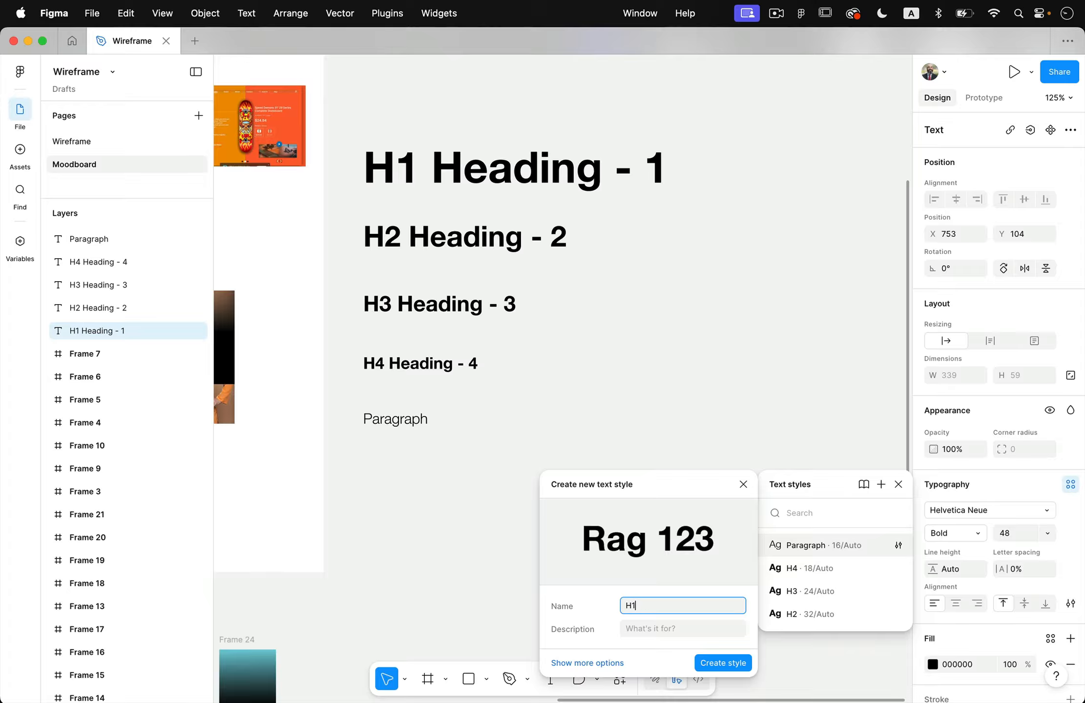
key("Return")
left_click(746, 508)
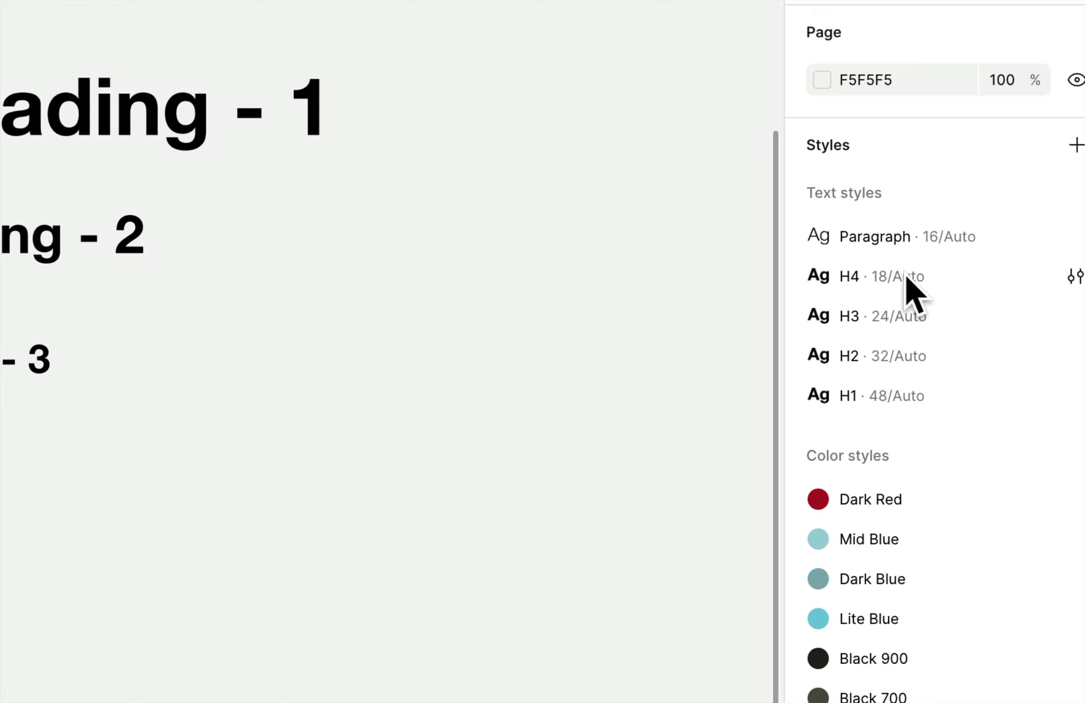
Step: Open the "Paragraph" text style for editing, try the Thin weight, and set it back to Light
left_click(901, 242)
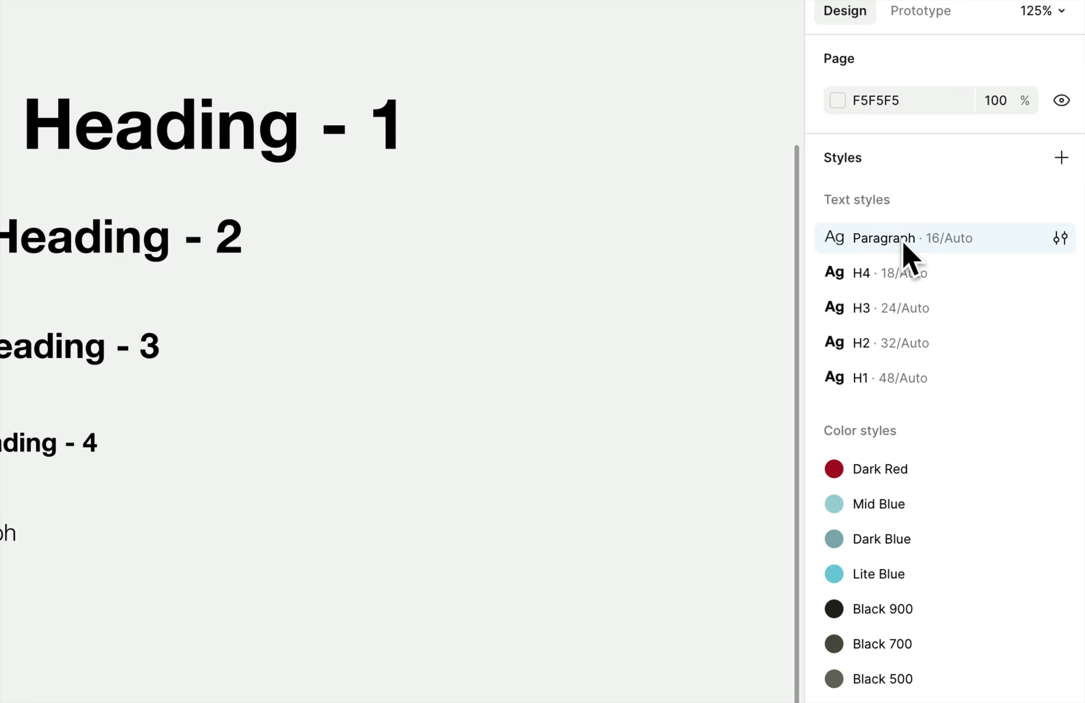
left_click(1059, 238)
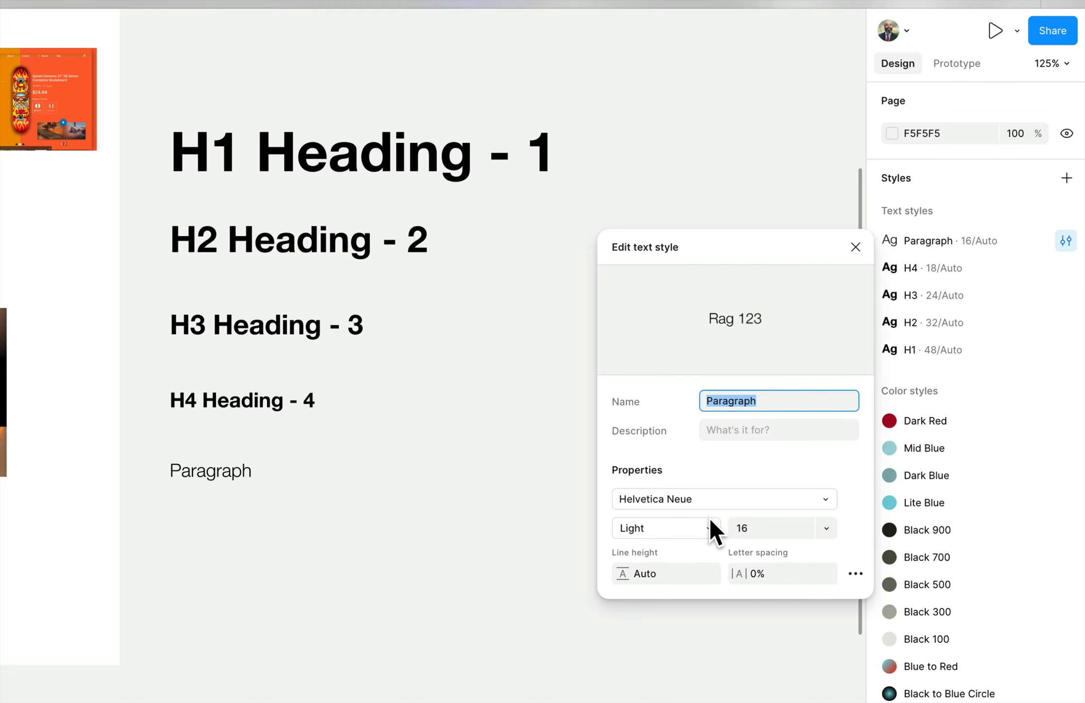
left_click(692, 528)
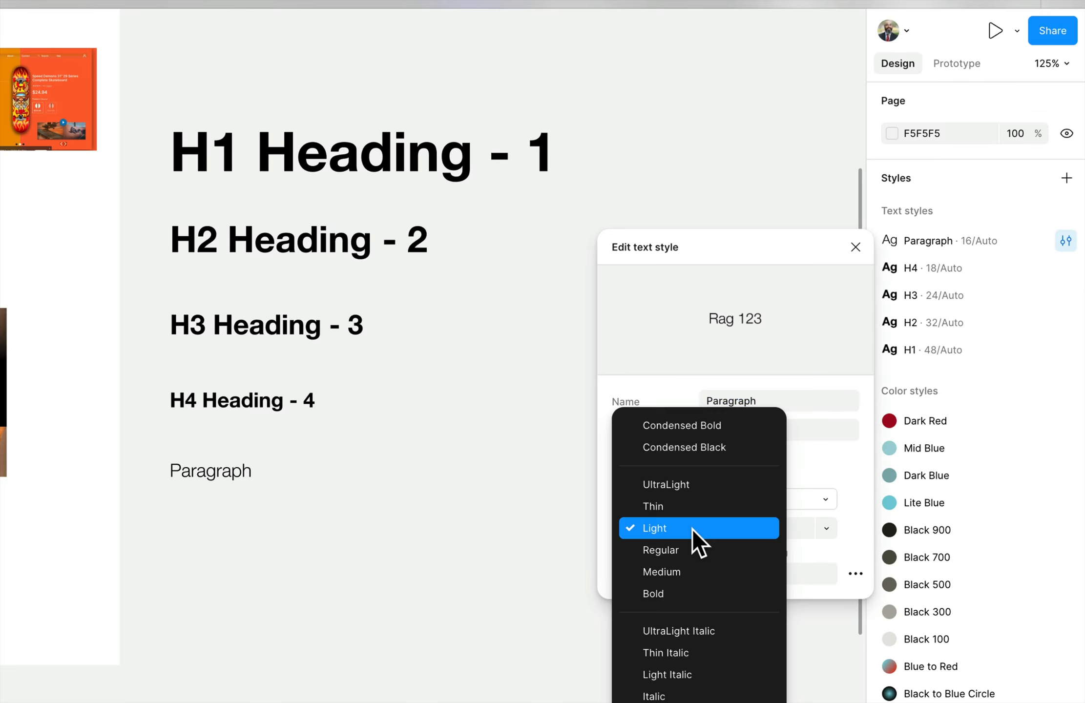
left_click(695, 504)
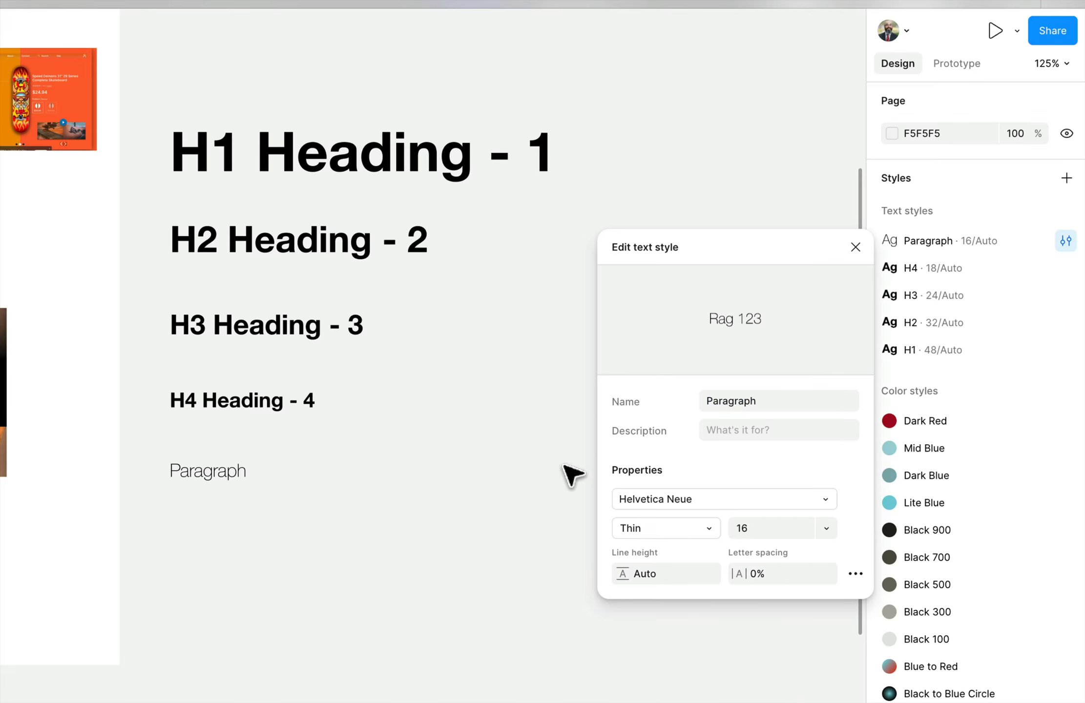
left_click(703, 525)
left_click(705, 548)
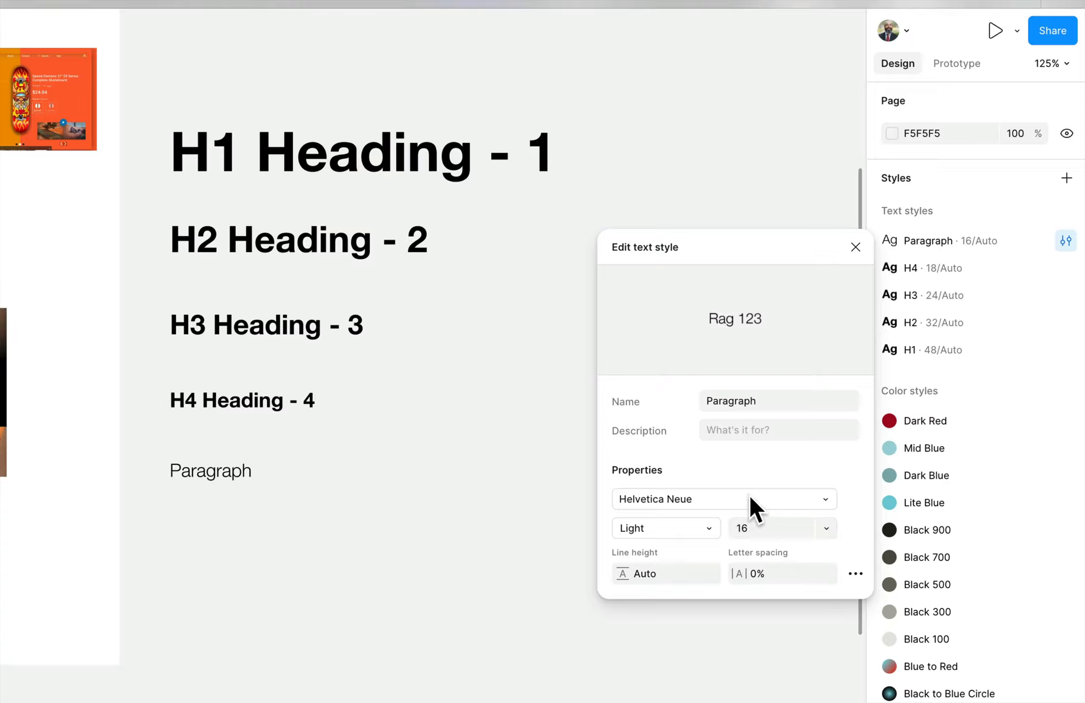
Step: Examine the basic and detailed type settings of the "Paragraph" text style, and close the style editor
left_click(855, 574)
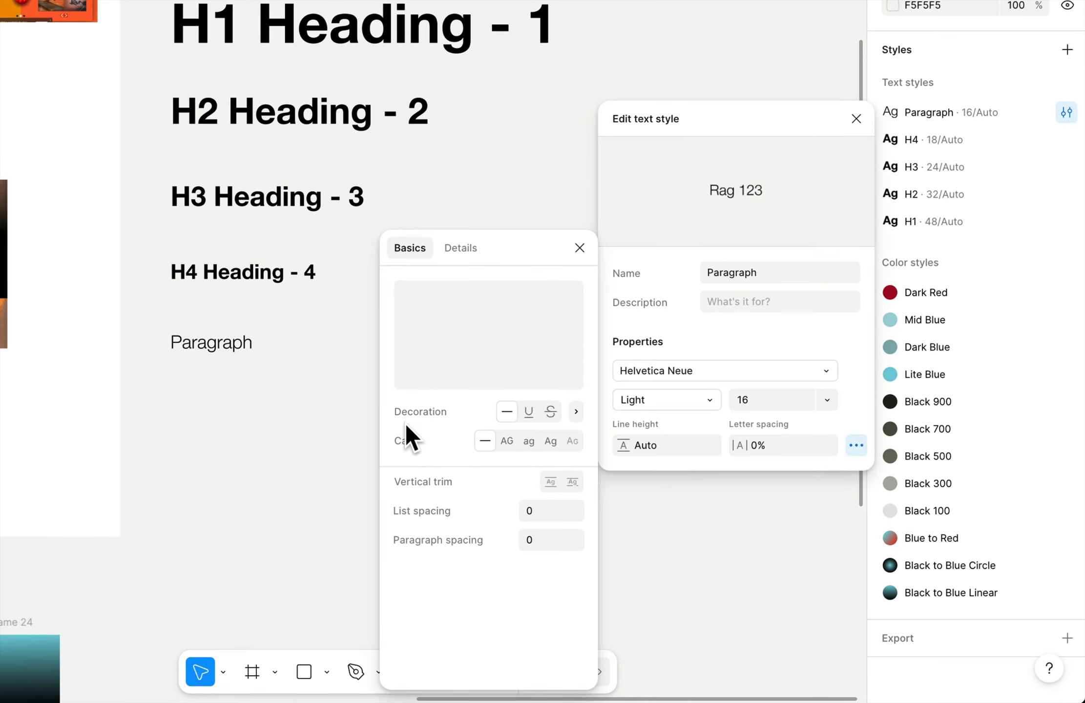
left_click(458, 242)
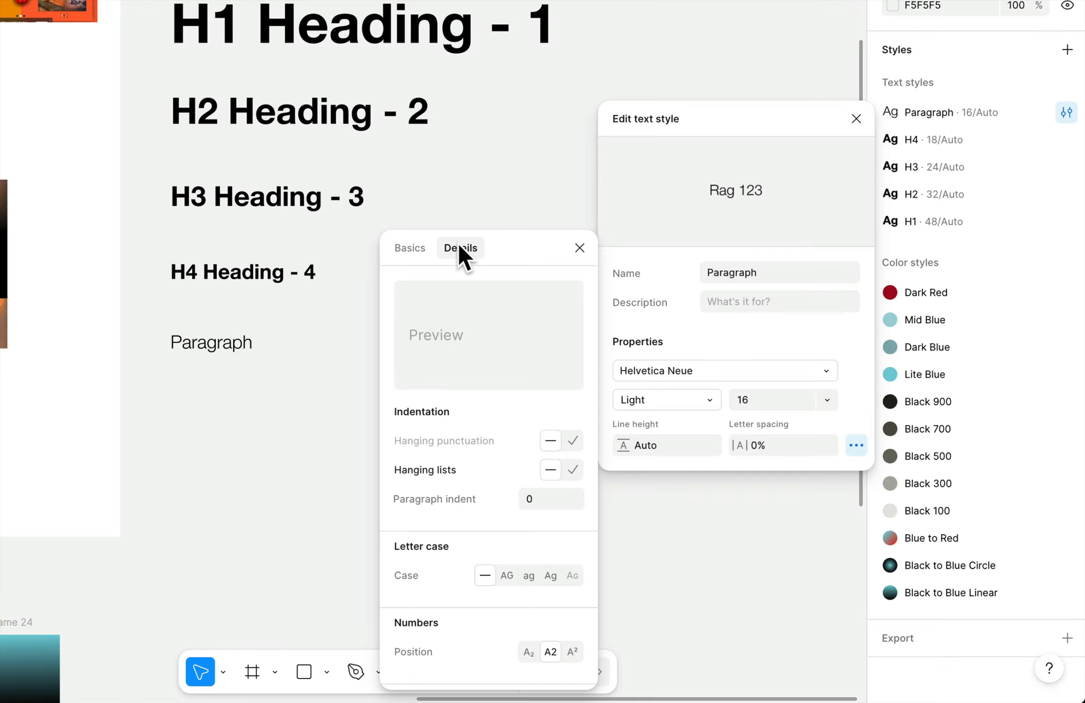
left_click(420, 246)
left_click(689, 517)
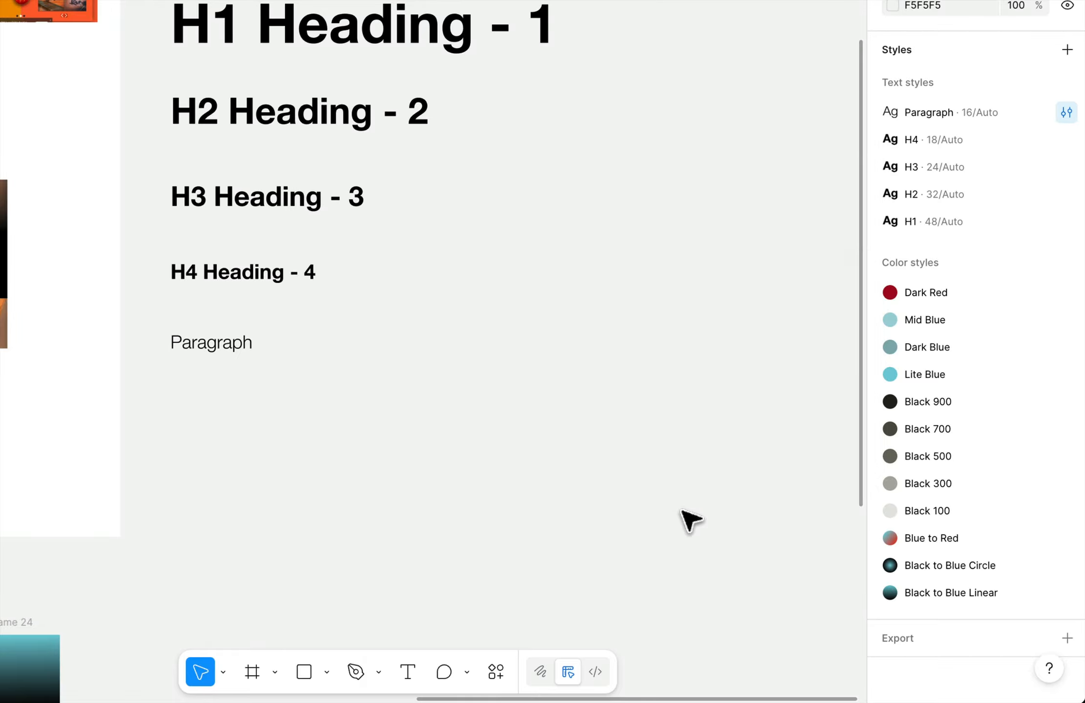